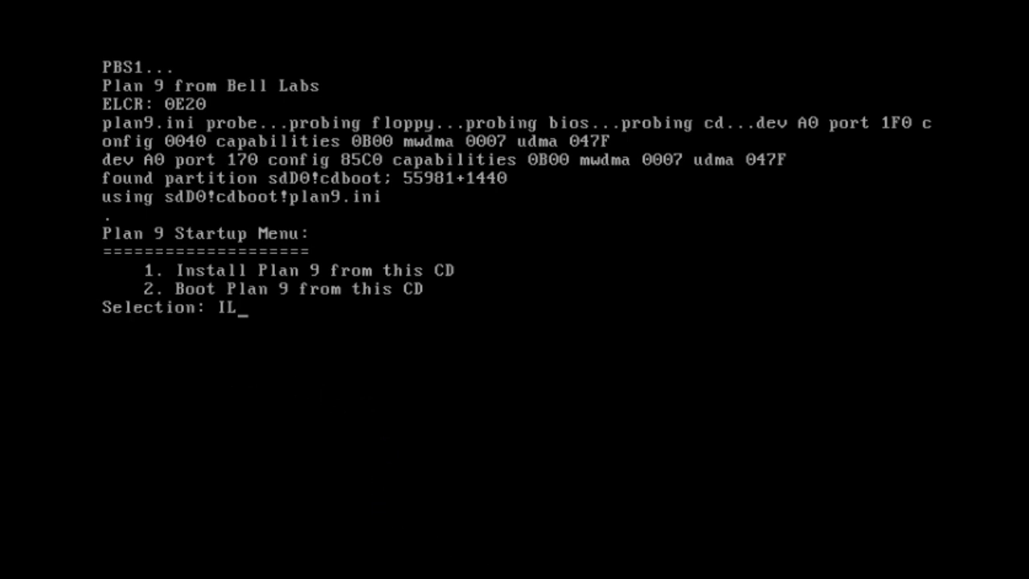
- Erase the stray characters at the Plan 9 Startup Menu prompt
text(T)
key(BackSpace)
key(BackSpace)
key(BackSpace)
key(BackSpace)
key(BackSpace)
key(BackSpace)
key(BackSpace)
key(BackSpace)
key(BackSpace)
key(BackSpace)
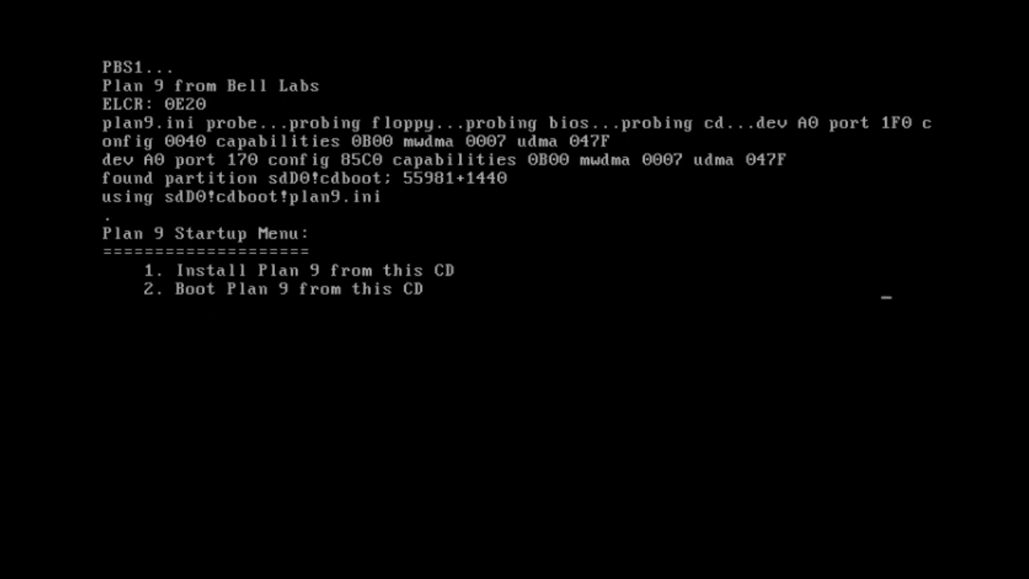
key(BackSpace)
key(BackSpace)
key(BackSpace)
key(BackSpace)
key(BackSpace)
key(BackSpace)
key(BackSpace)
key(BackSpace)
key(BackSpace)
key(BackSpace)
key(BackSpace)
key(BackSpace)
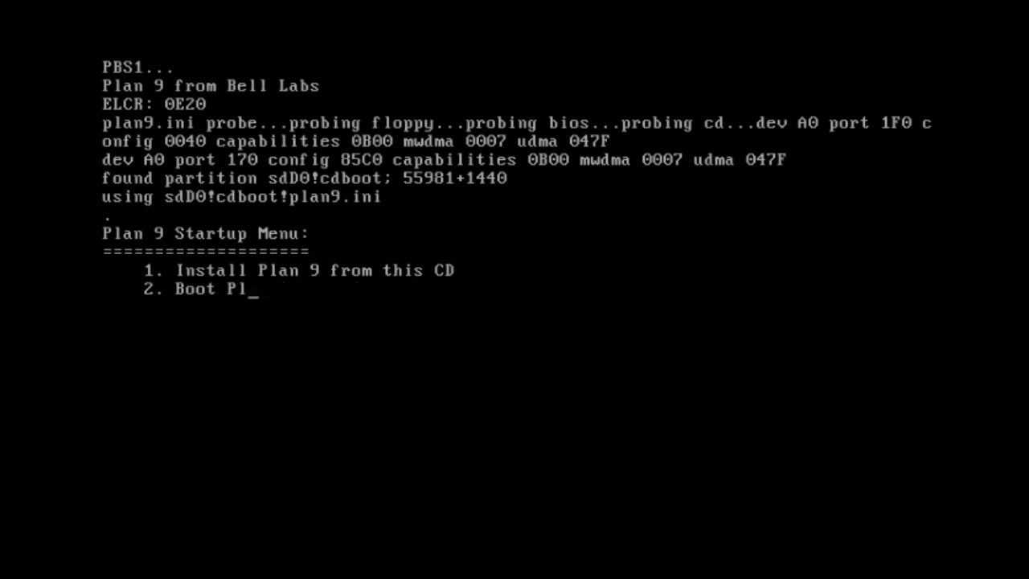
key(BackSpace)
key(BackSpace)
key(BackSpace)
key(BackSpace)
key(BackSpace)
key(BackSpace)
key(BackSpace)
key(BackSpace)
key(BackSpace)
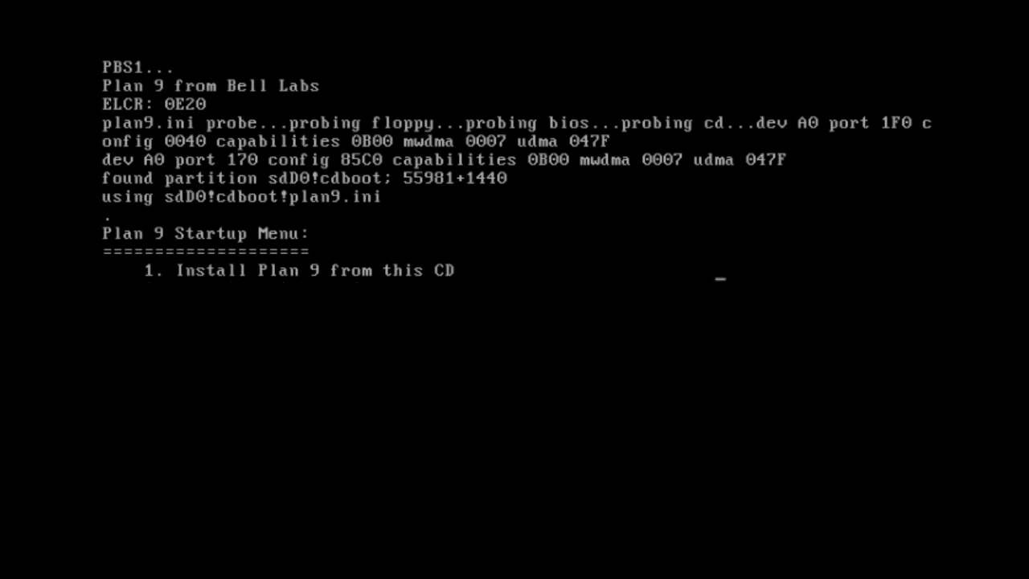
- Choose option 1 to install from CD, then answer DMA yes, ps2 mouse and default 640x480x8 screen
text(1)
key(Return)
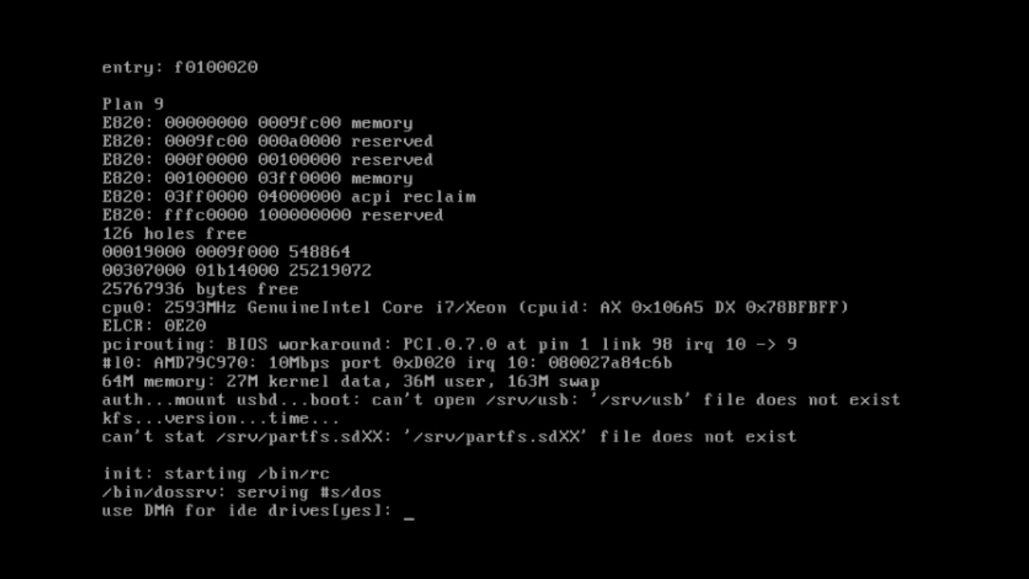
text(yes)
key(Return)
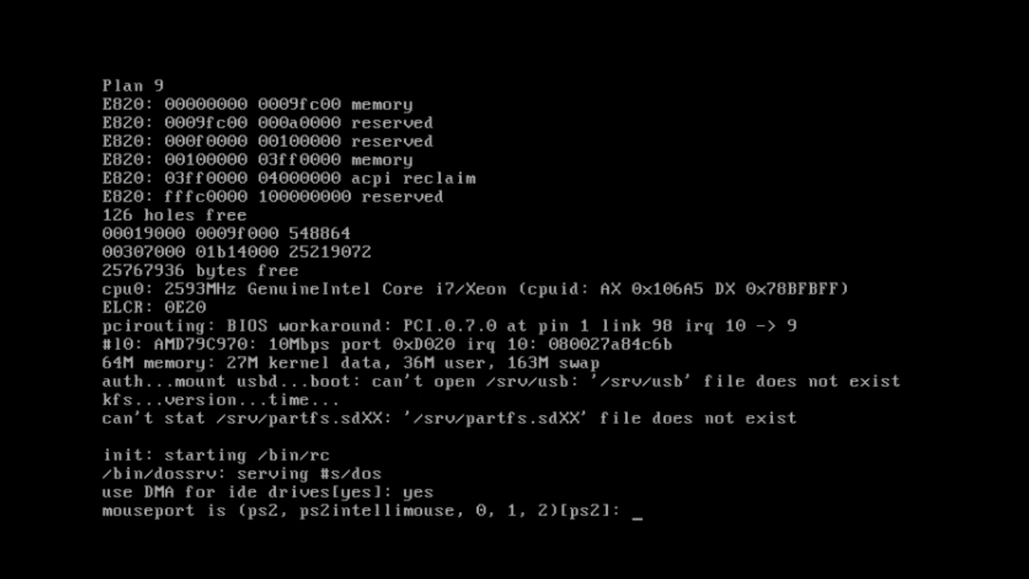
text(ps2)
key(Return)
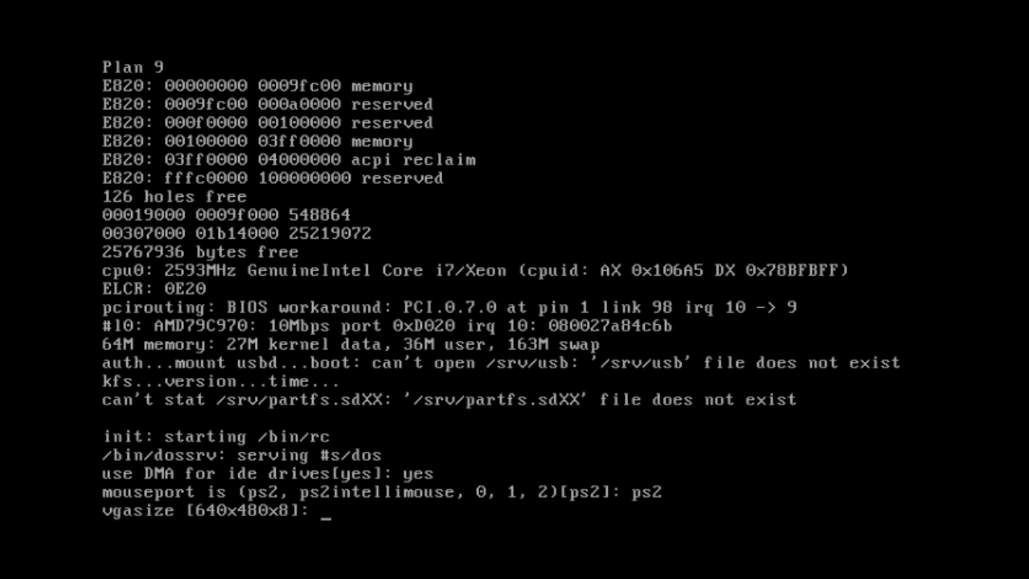
key(Return)
key(Return)
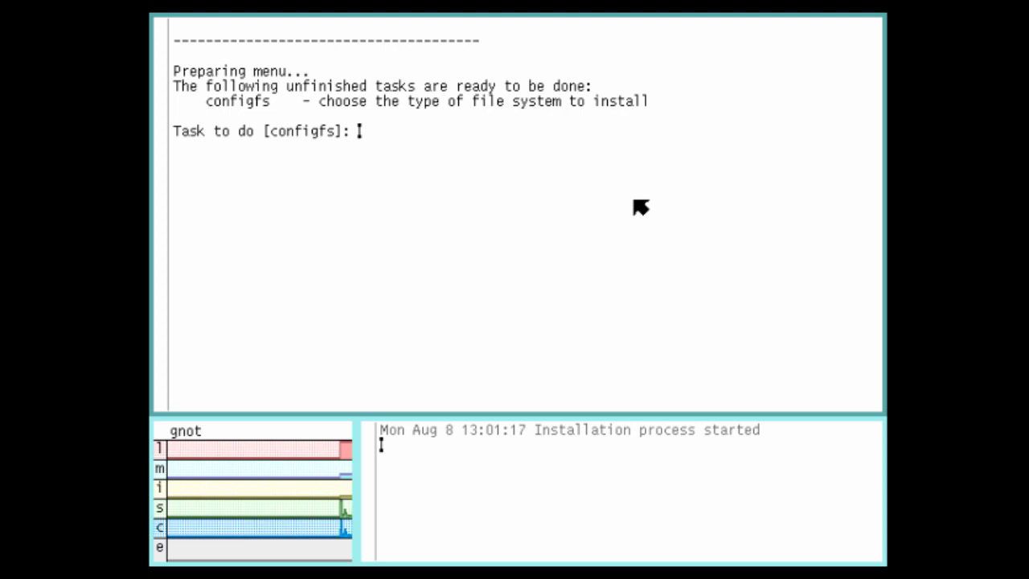
- Run configfs and choose fossil as the file system
text(configf)
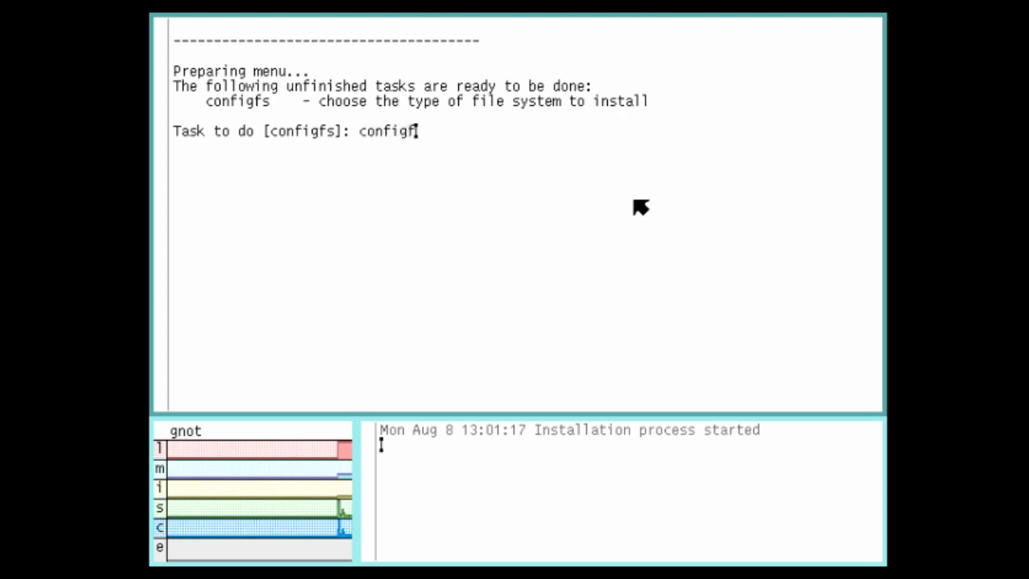
text(s)
key(Return)
text(fos)
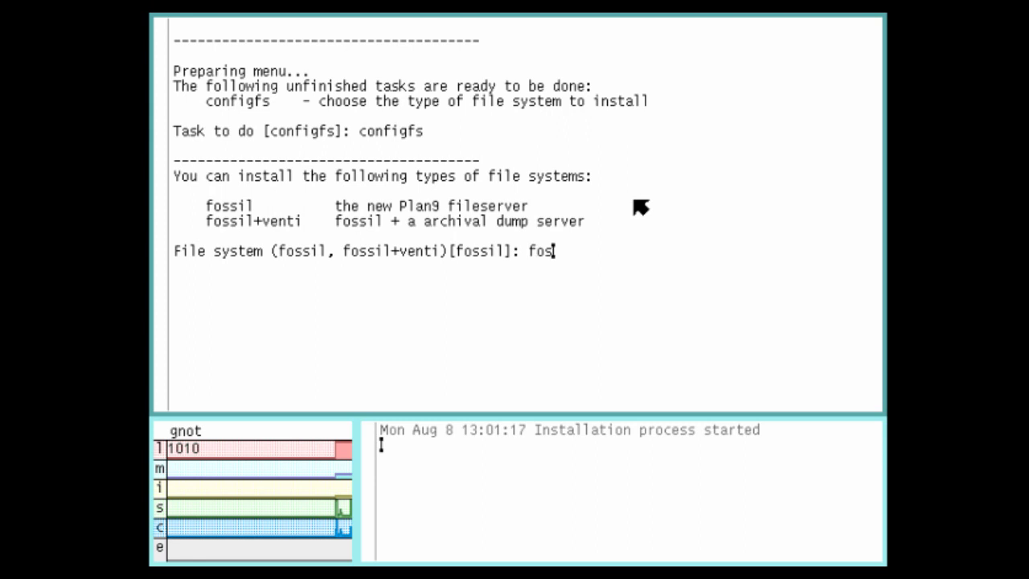
text(sil)
key(Return)
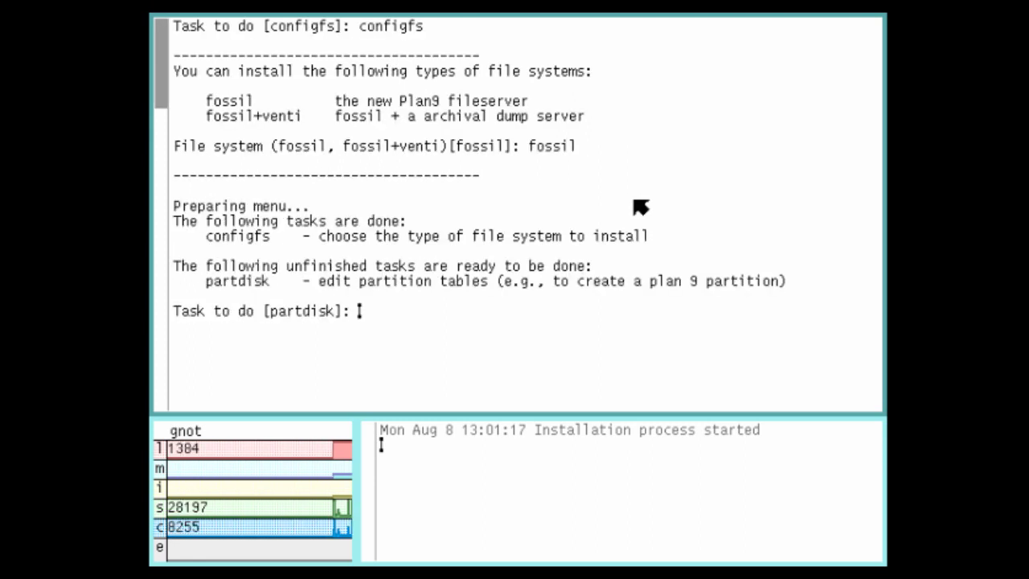
- Partition sdC0 with a default MBR and write the suggested Plan 9 partition table
text(partdisk)
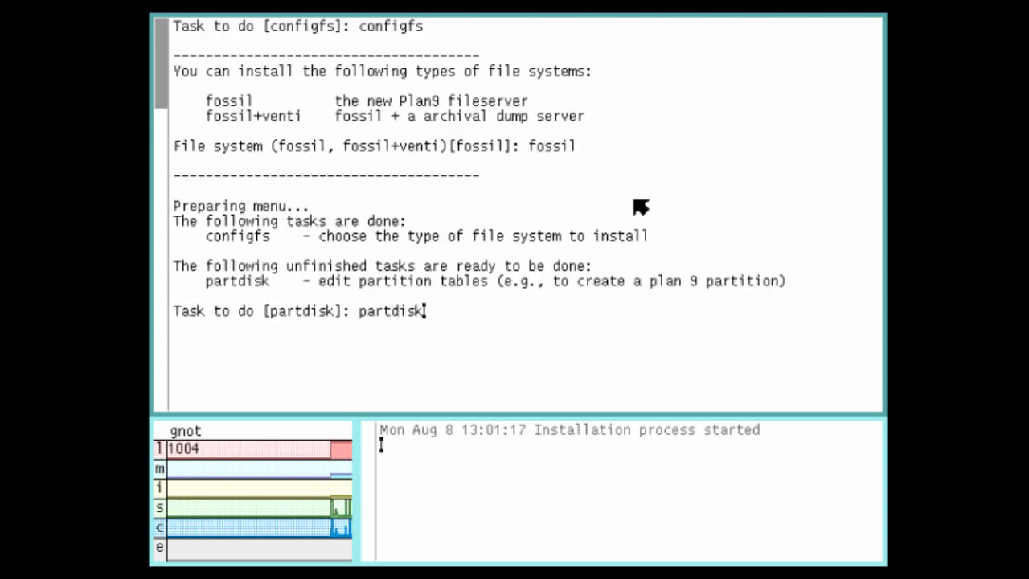
key(Return)
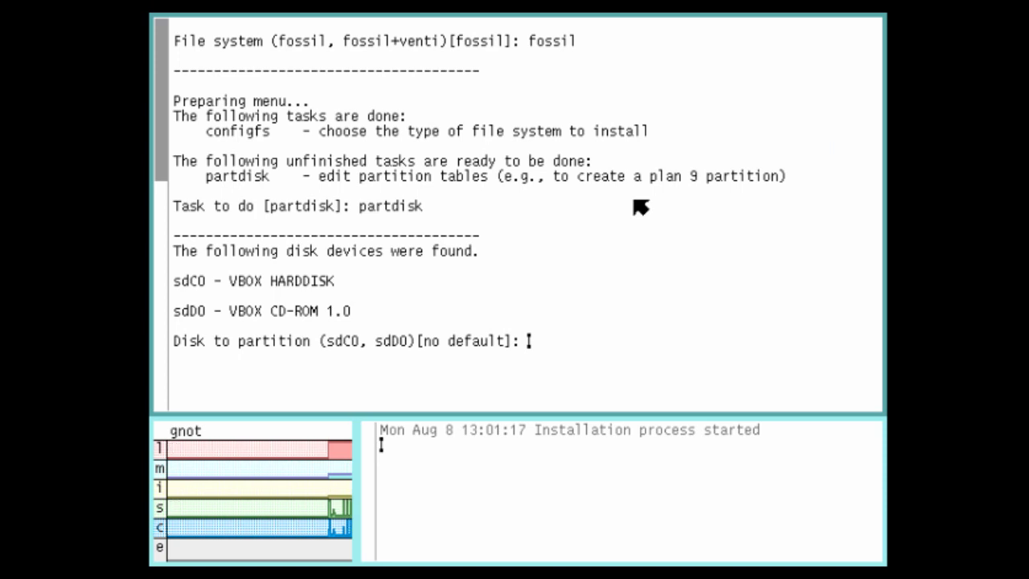
text(sd)
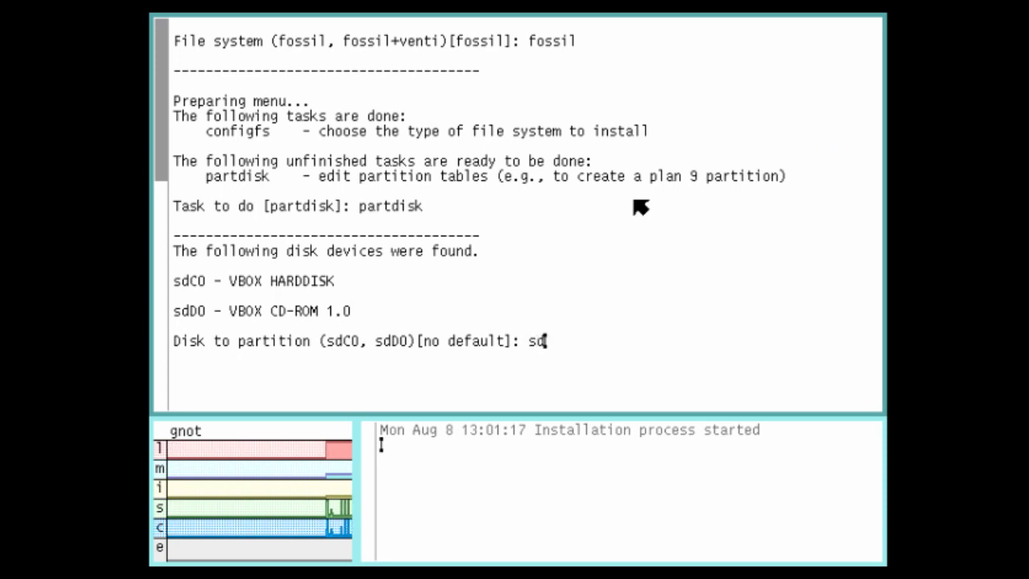
text(C0)
key(Return)
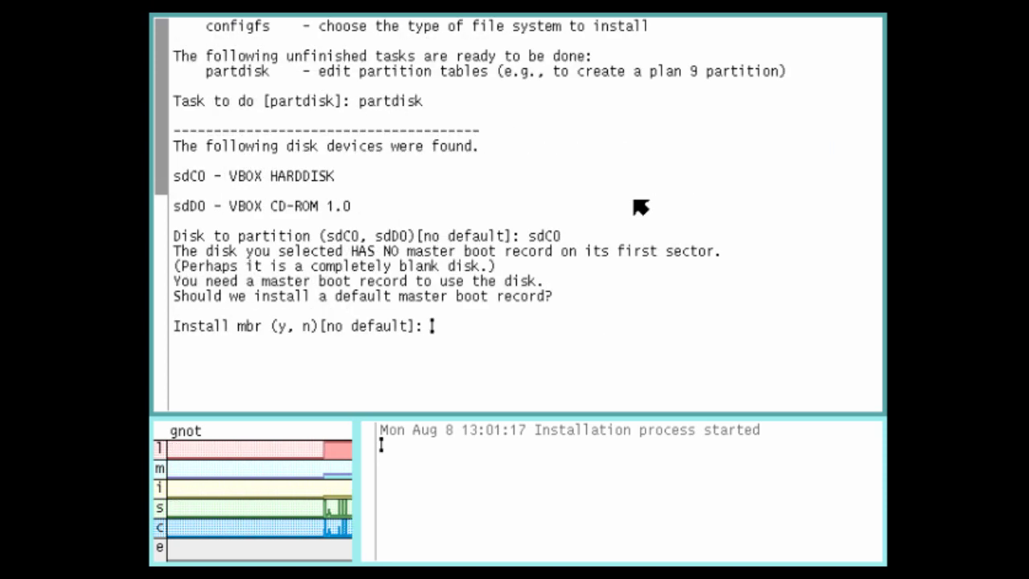
text(y)
key(Return)
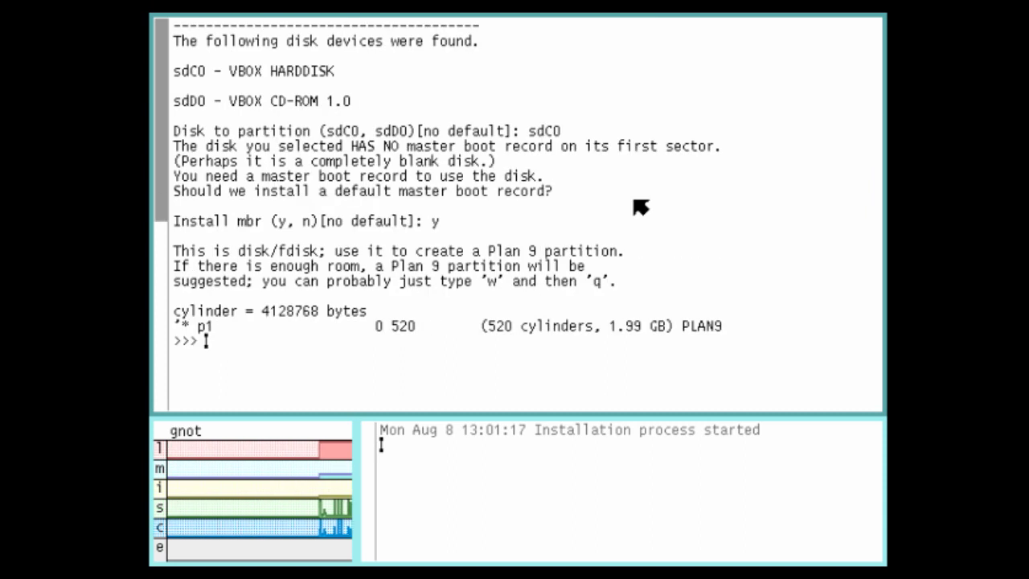
text(w)
key(Return)
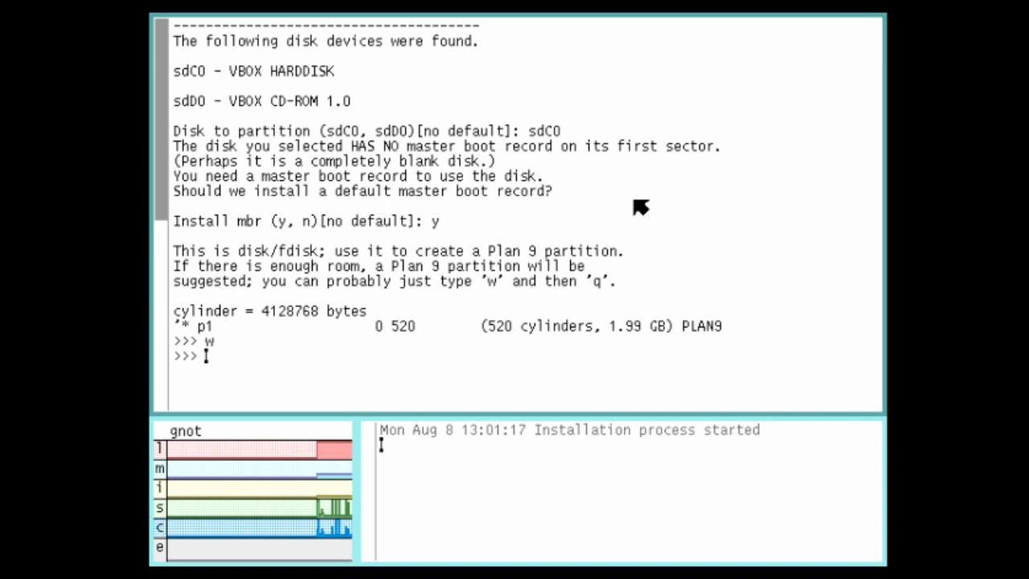
text(q)
key(Return)
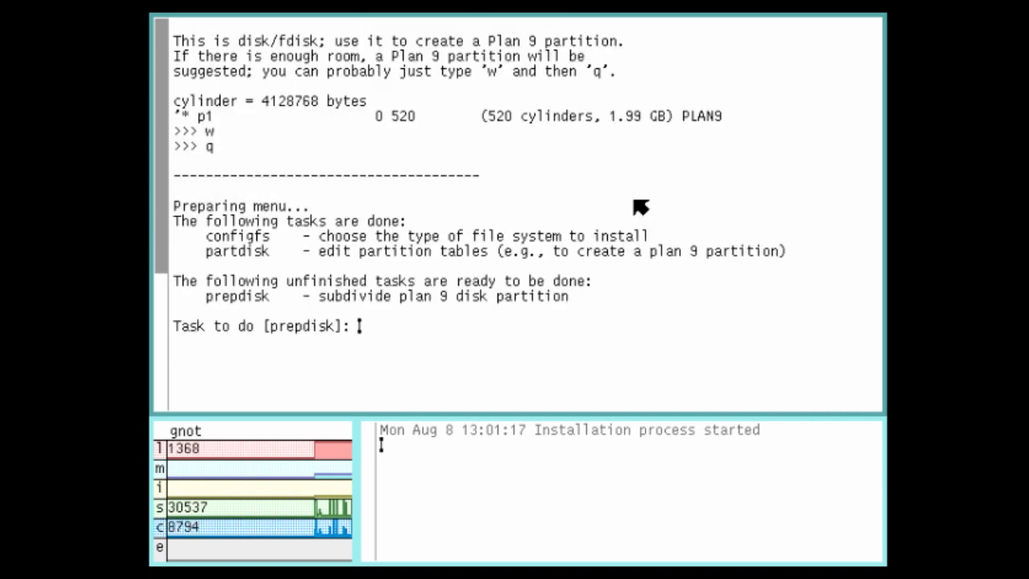
- Start prepdisk on the default /dev/sdC0/plan9 partition and try 9fat and q at the prep prompt
text(prepdisk)
key(Return)
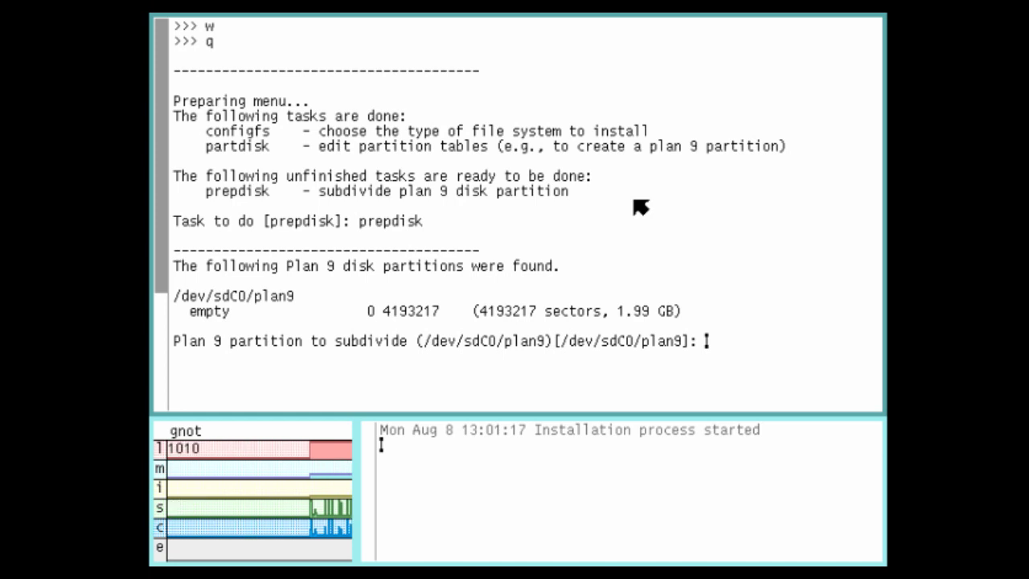
text(/)
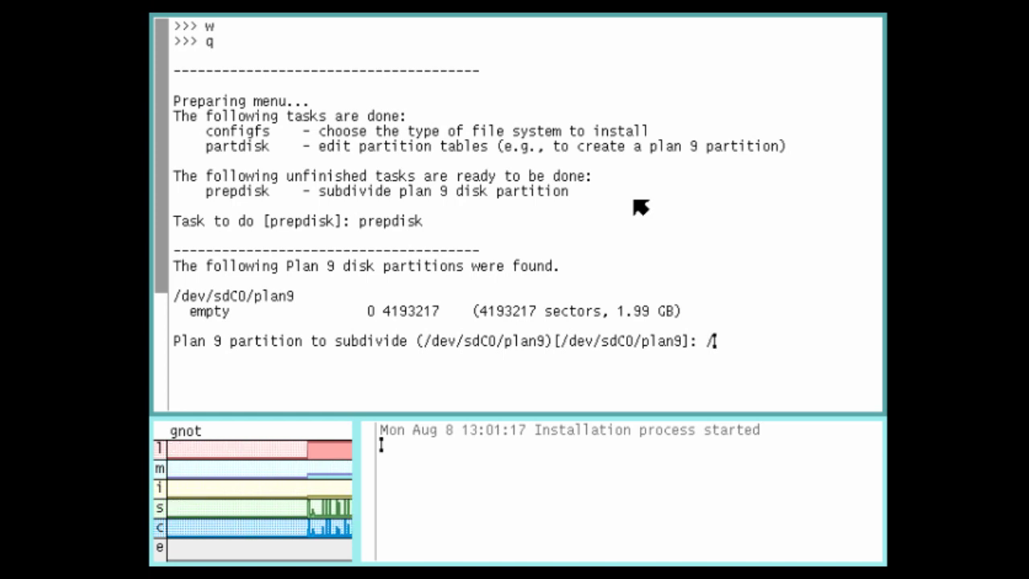
text(dev/sd)
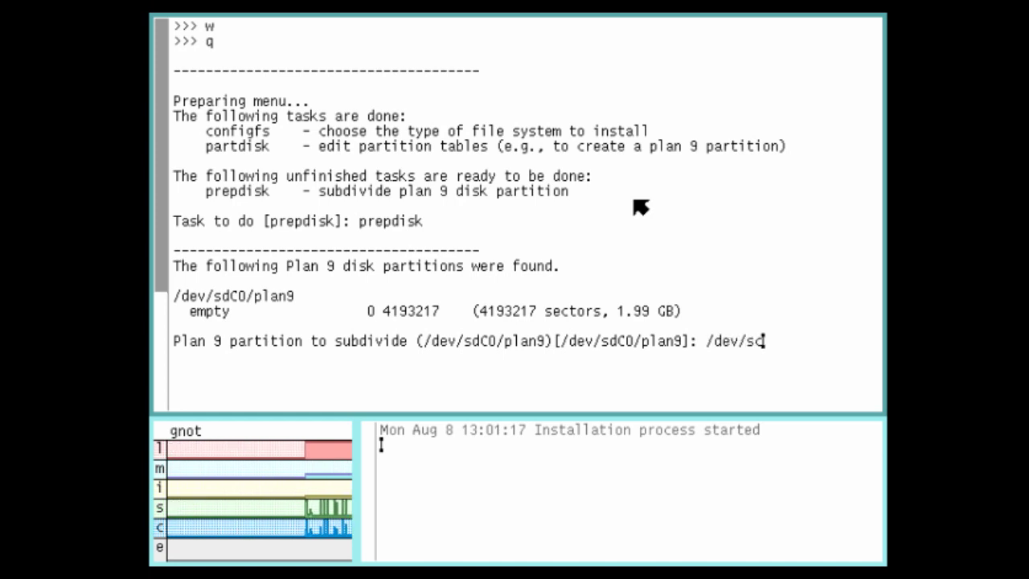
key(BackSpace)
key(BackSpace)
key(BackSpace)
key(BackSpace)
key(BackSpace)
key(BackSpace)
key(BackSpace)
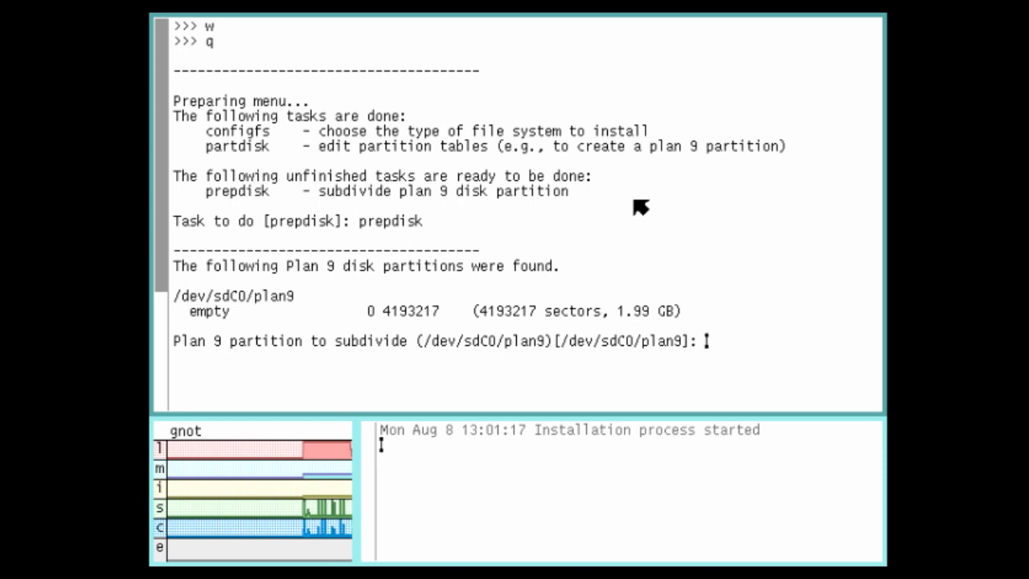
key(Return)
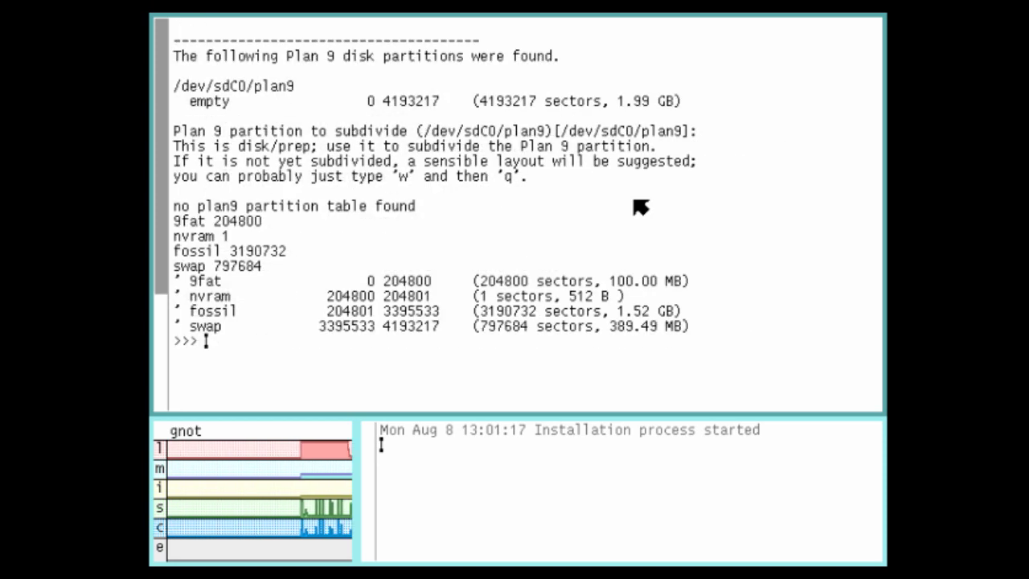
key(Return)
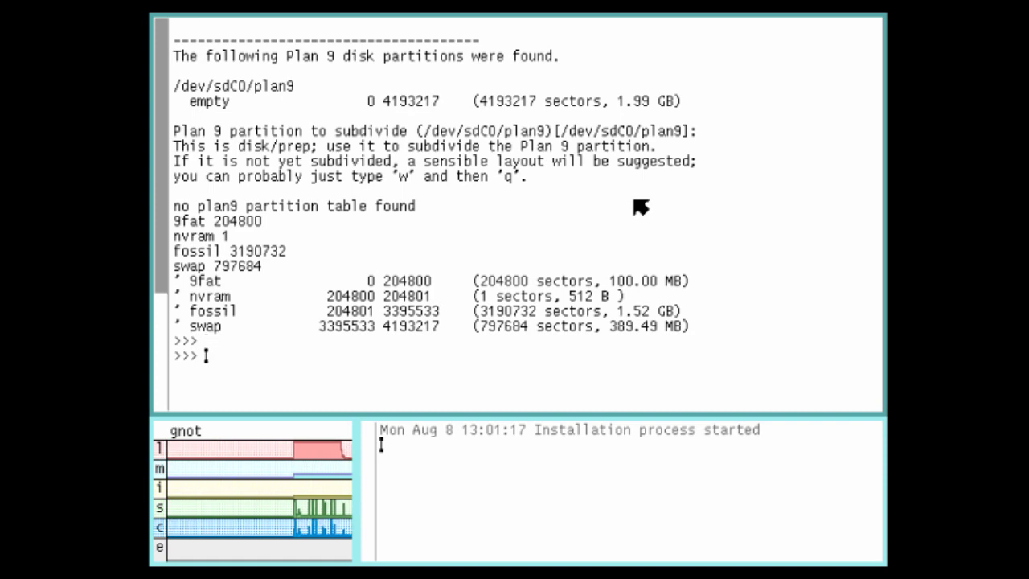
text(9fat)
key(Return)
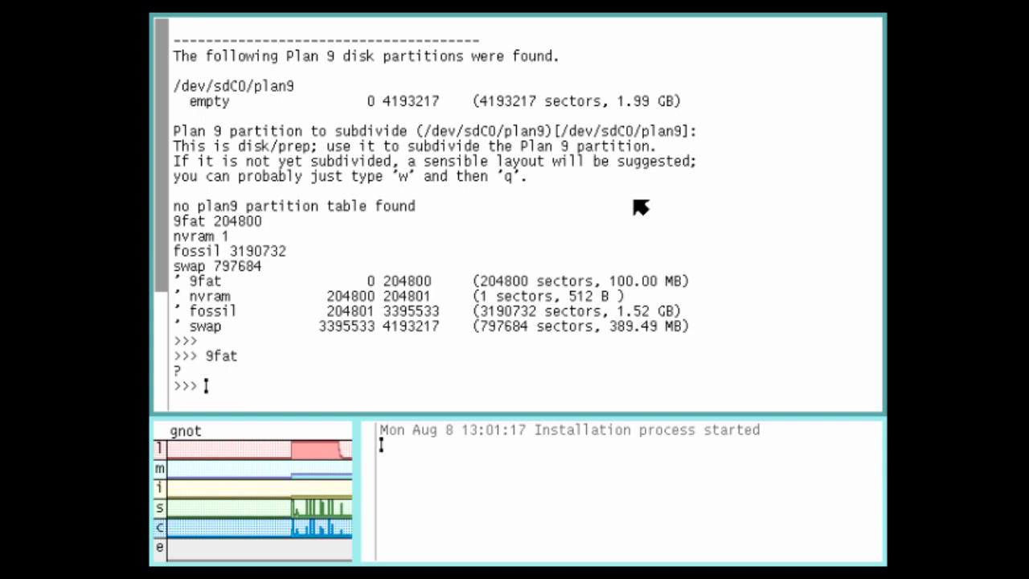
text(q)
key(Return)
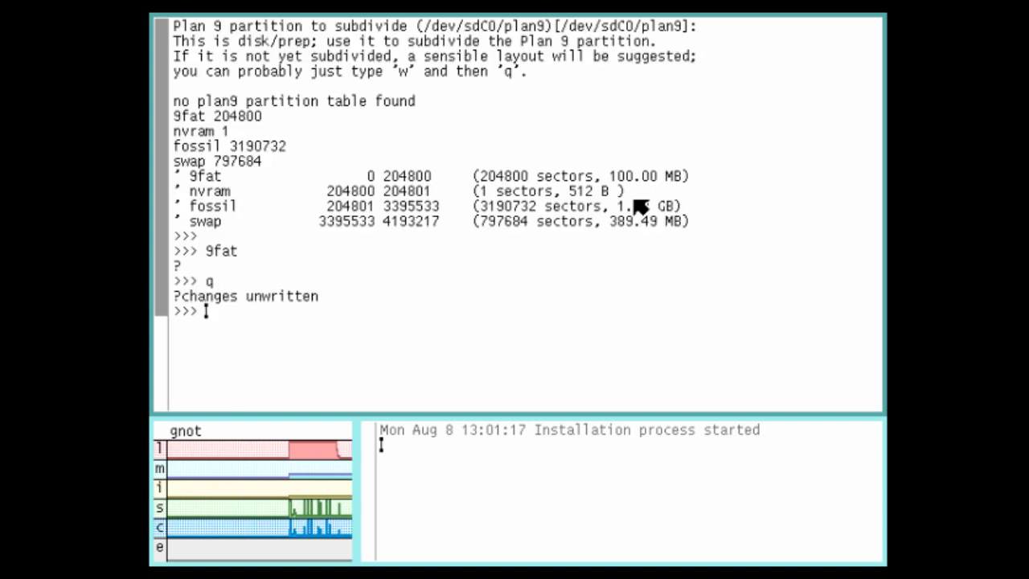
key(Return)
key(Return)
- Browse command history, submit prefdisk and prepdisk at the prep prompt, then quit back to tasks
key(Up)
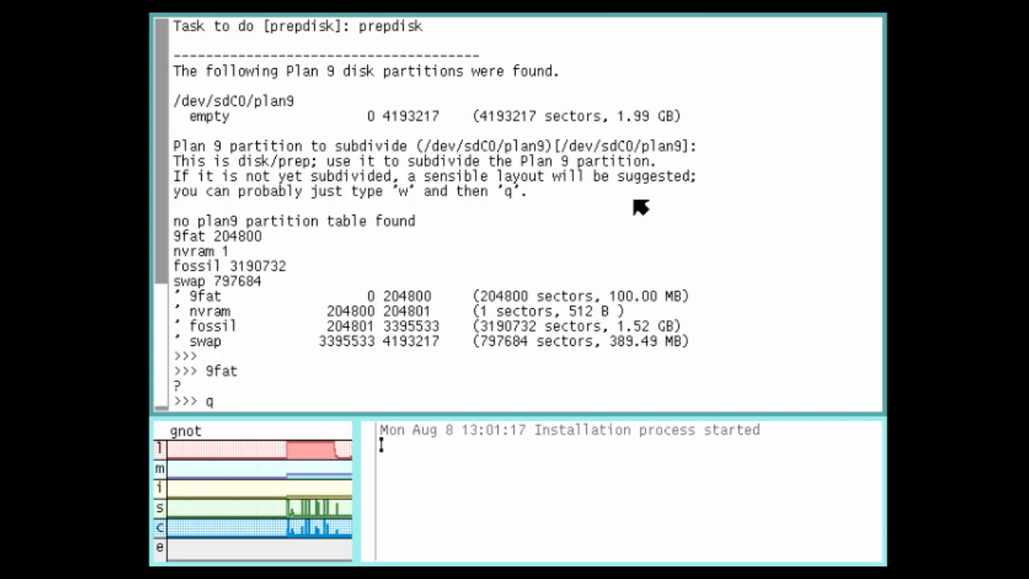
key(Down)
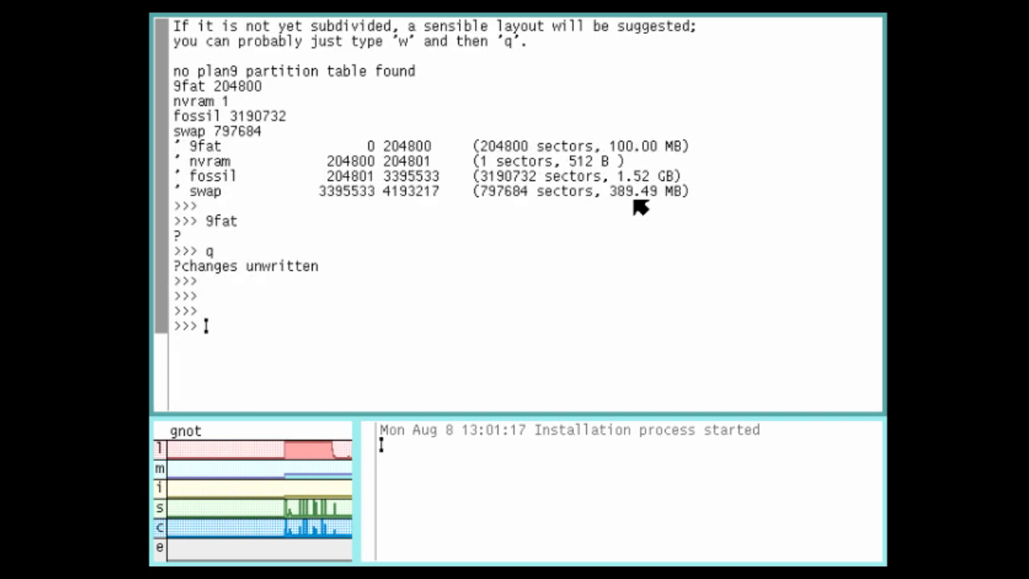
key(Up)
key(Up)
key(Up)
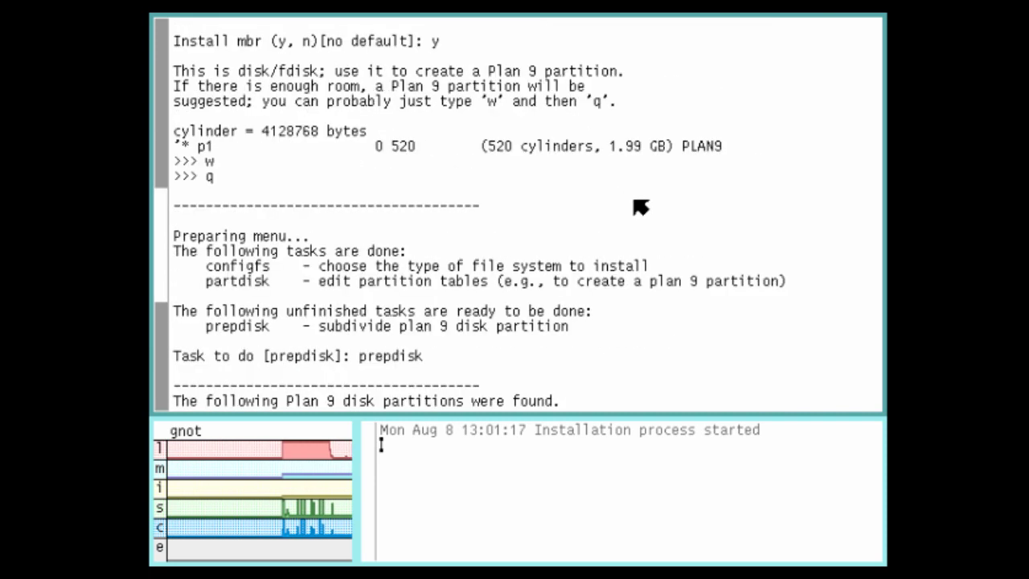
key(Down)
key(Down)
key(Down)
key(Up)
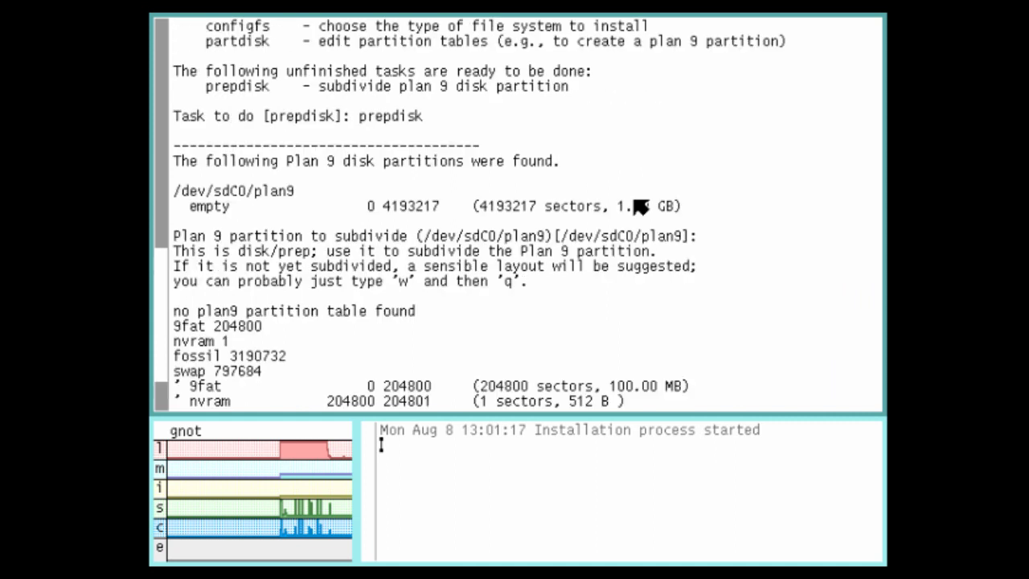
key(Down)
key(Down)
key(Down)
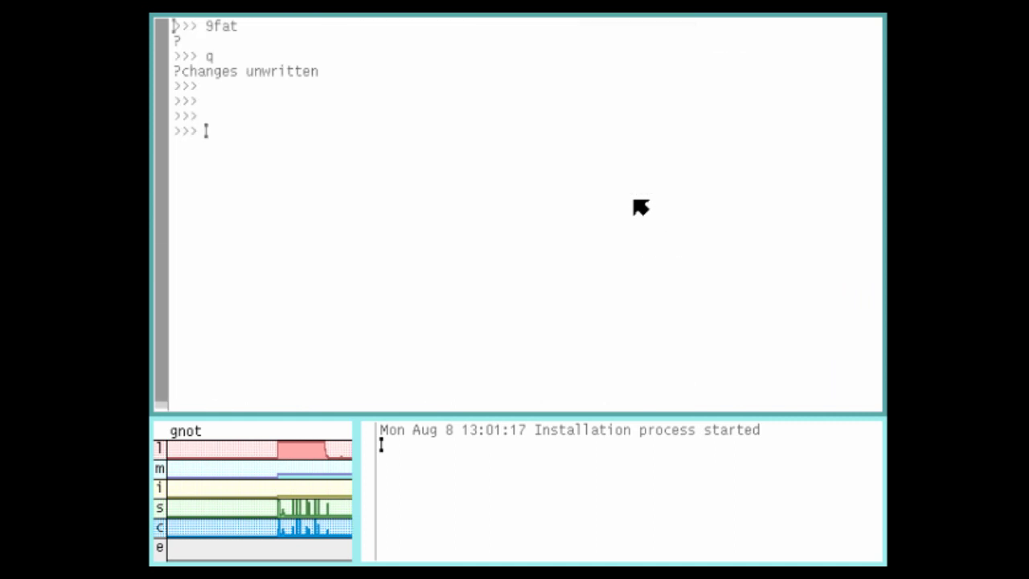
key(Up)
text(prefdis)
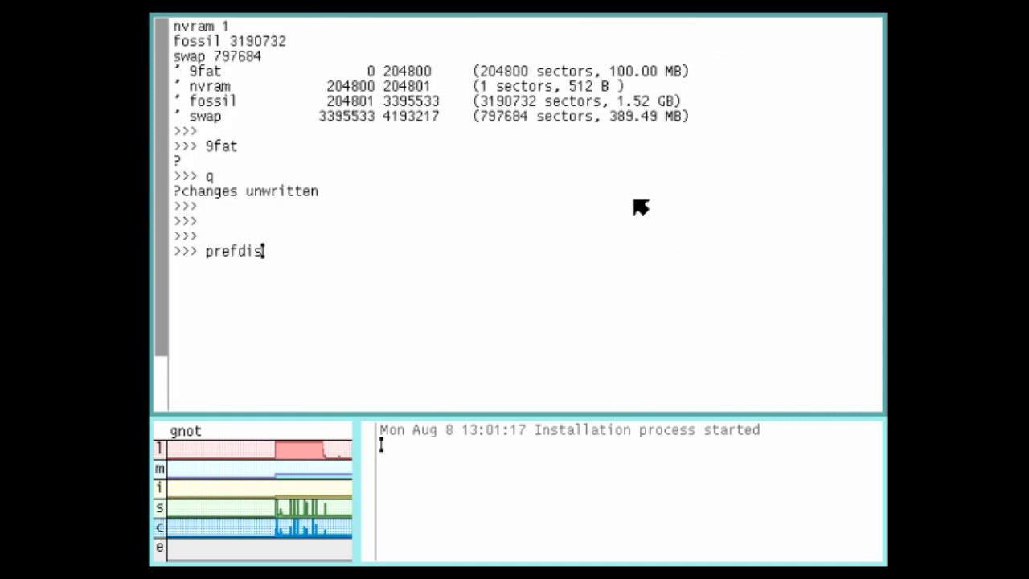
text(k)
key(Return)
text(prepdisk)
key(Return)
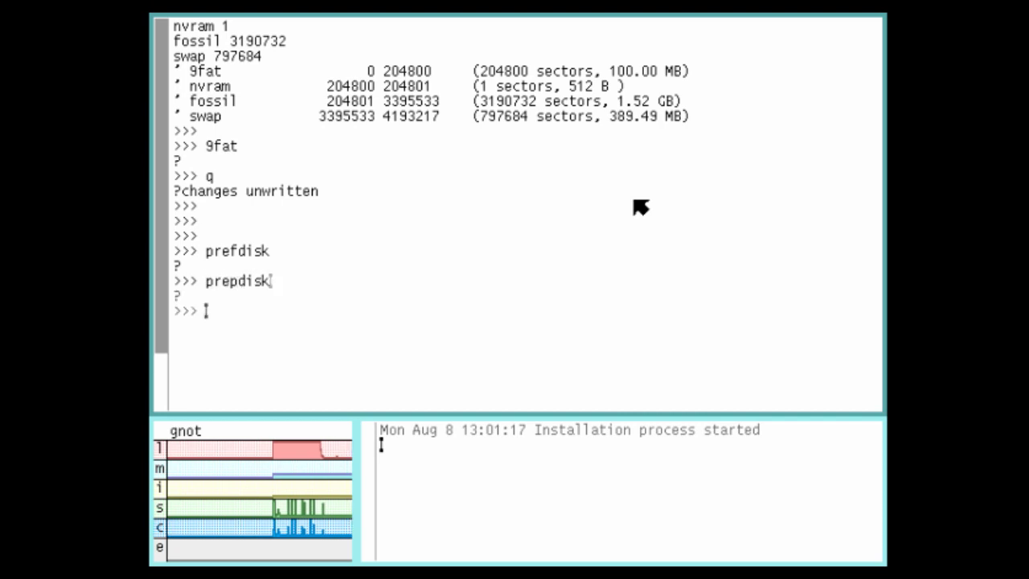
text(q)
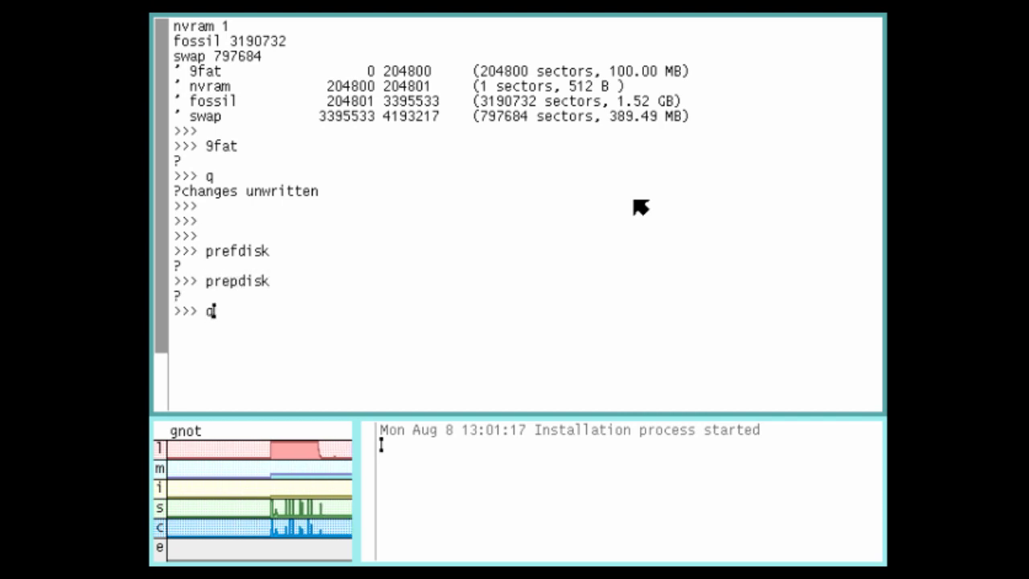
key(Return)
- Rerun prepdisk on the default partition, write the suggested 9fat, nvram, fossil and swap layout, and quit
text(prep)
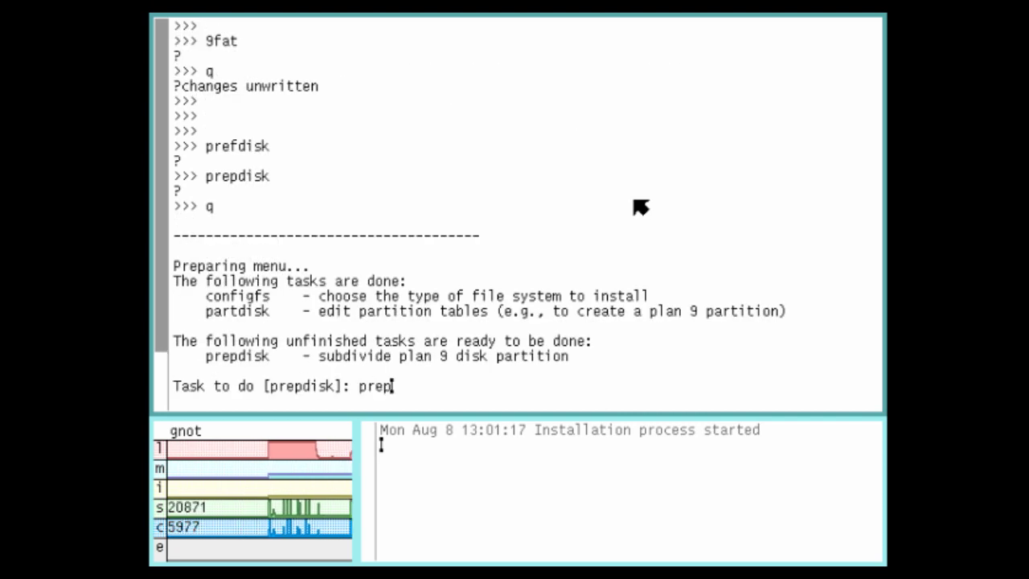
text(disk)
key(Return)
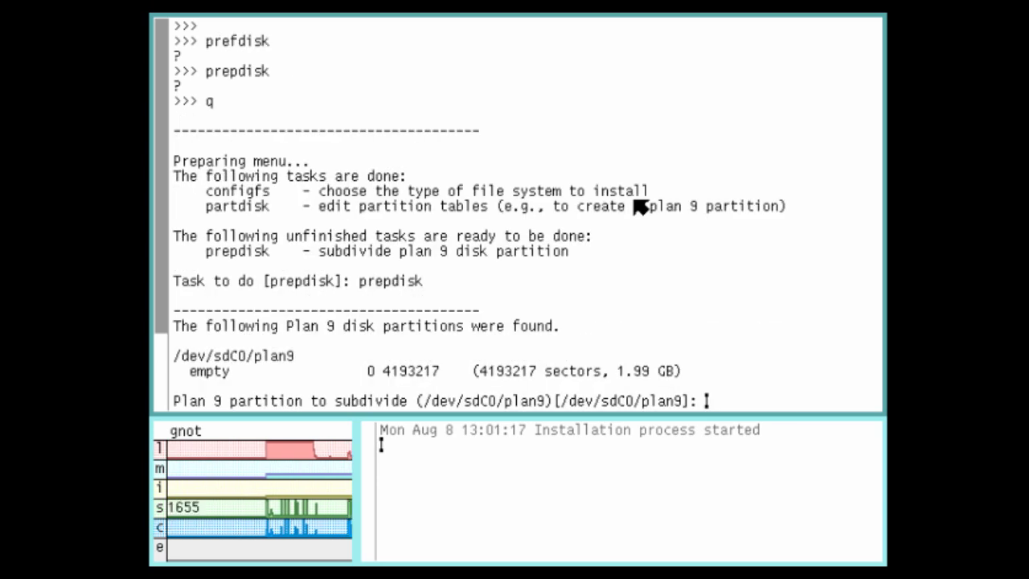
key(Return)
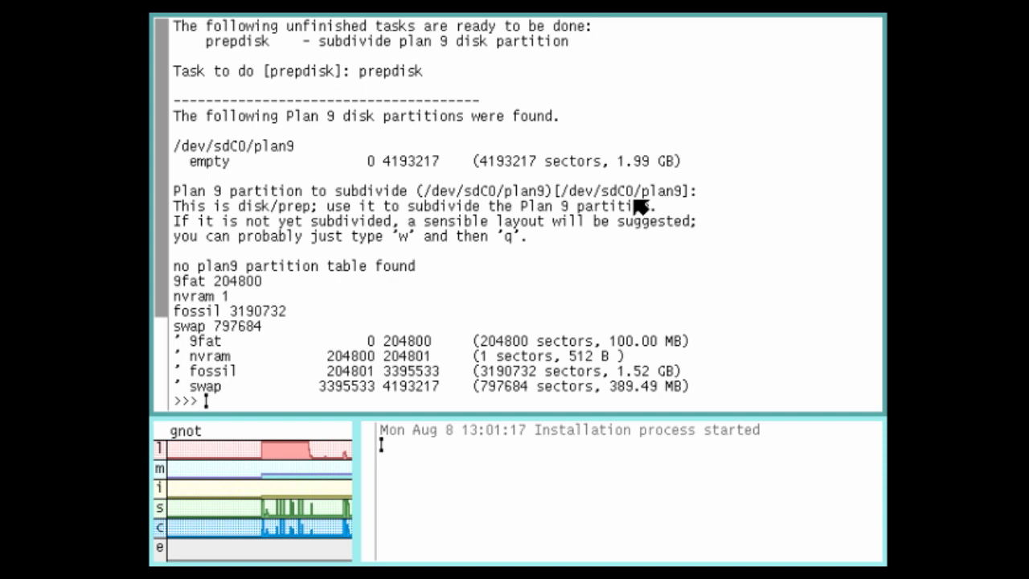
text(w)
key(Return)
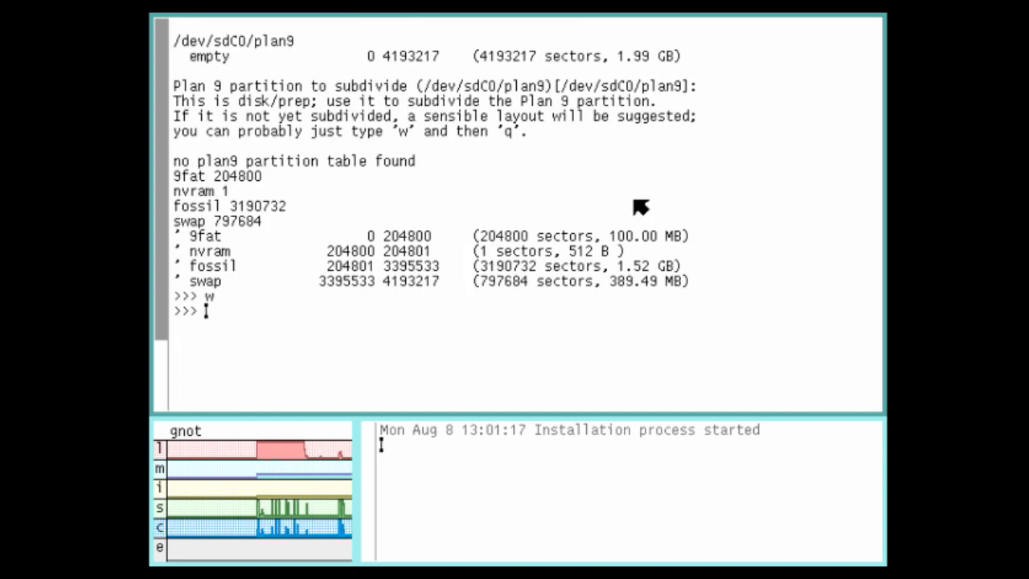
text(q)
key(Return)
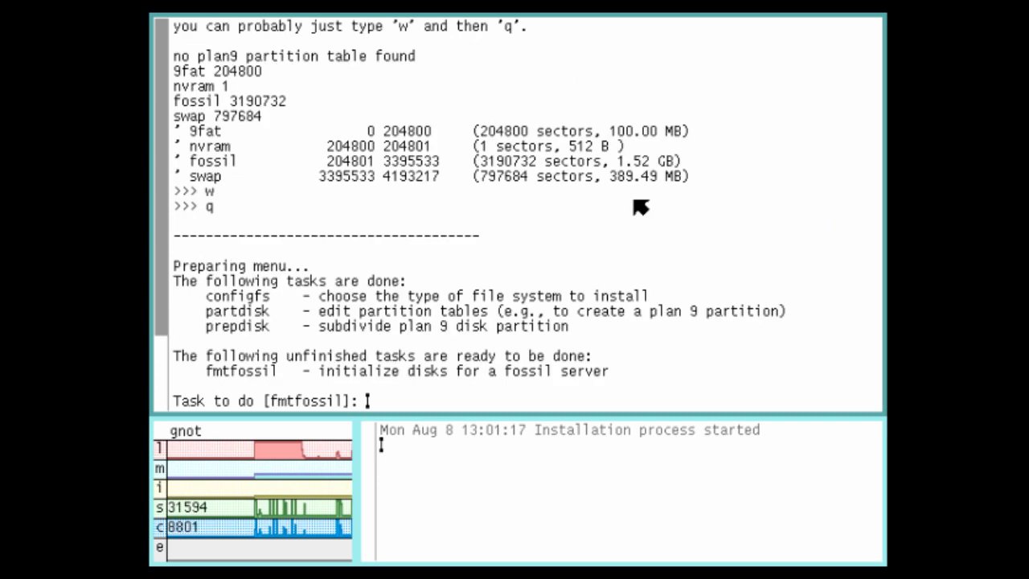
- Format /dev/sdC0/fossil with fmtfossil and mount it with mountfs
text(fmtfossil)
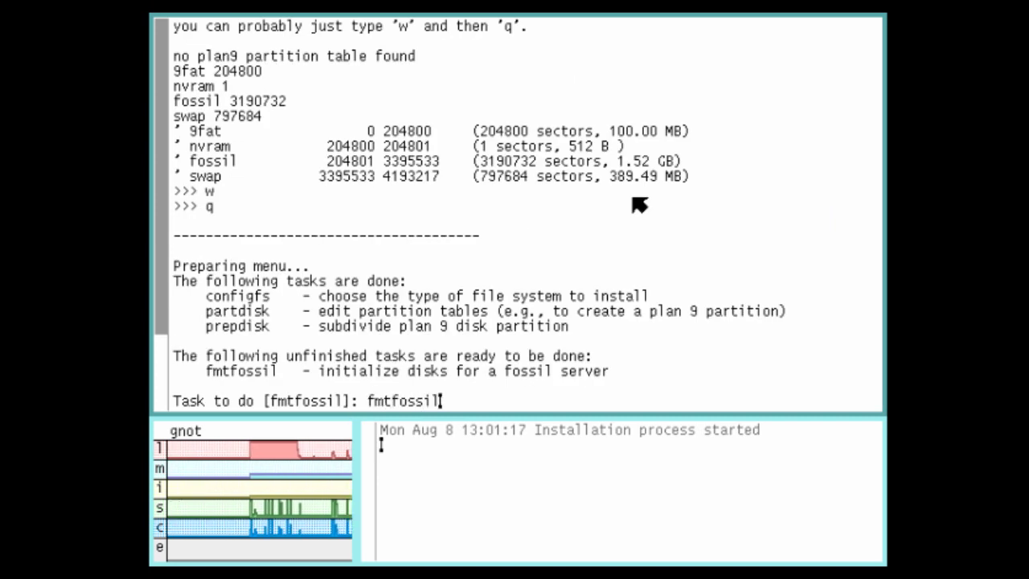
key(Return)
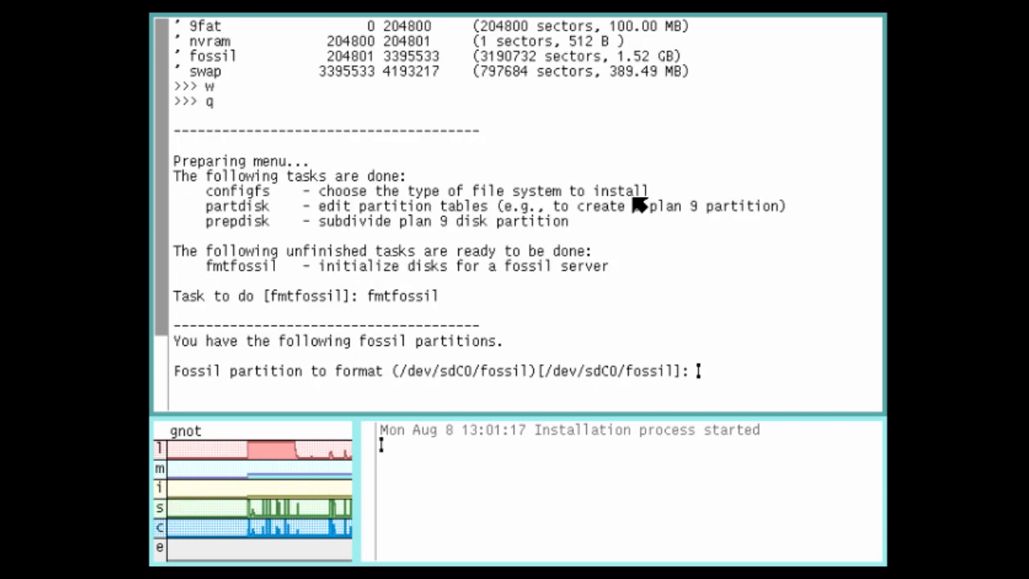
key(Return)
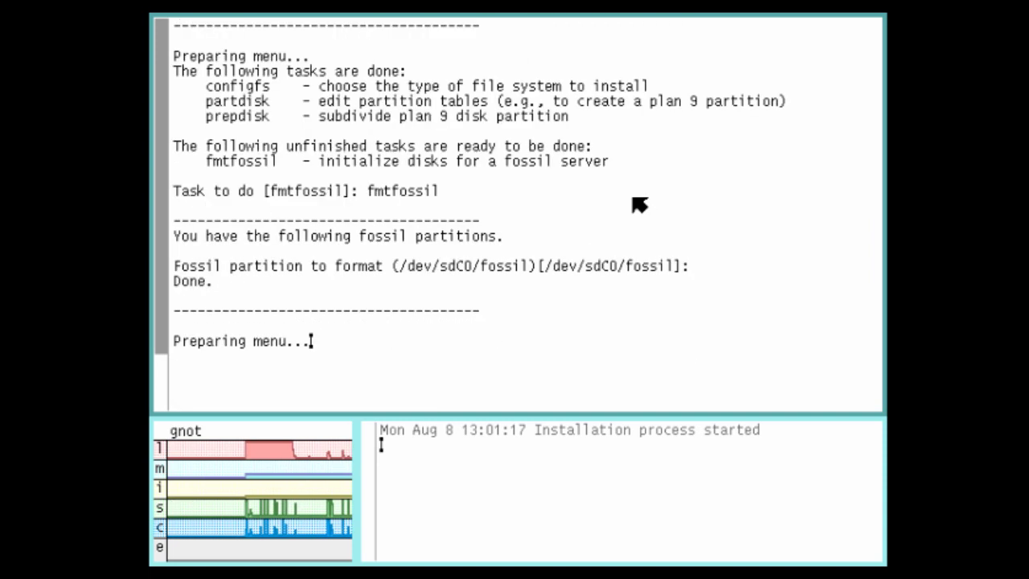
text(mount)
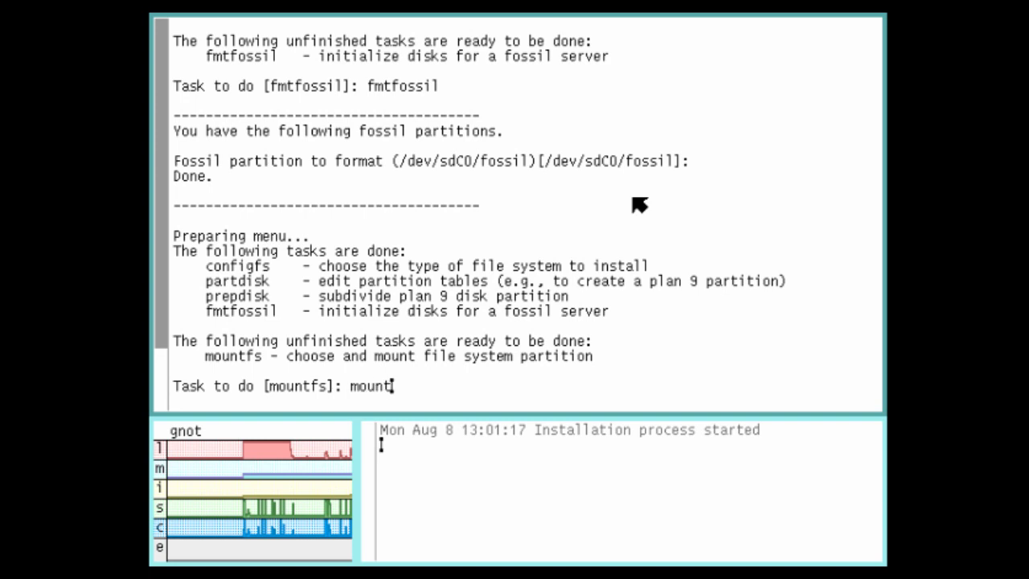
text(fs)
key(Return)
key(Return)
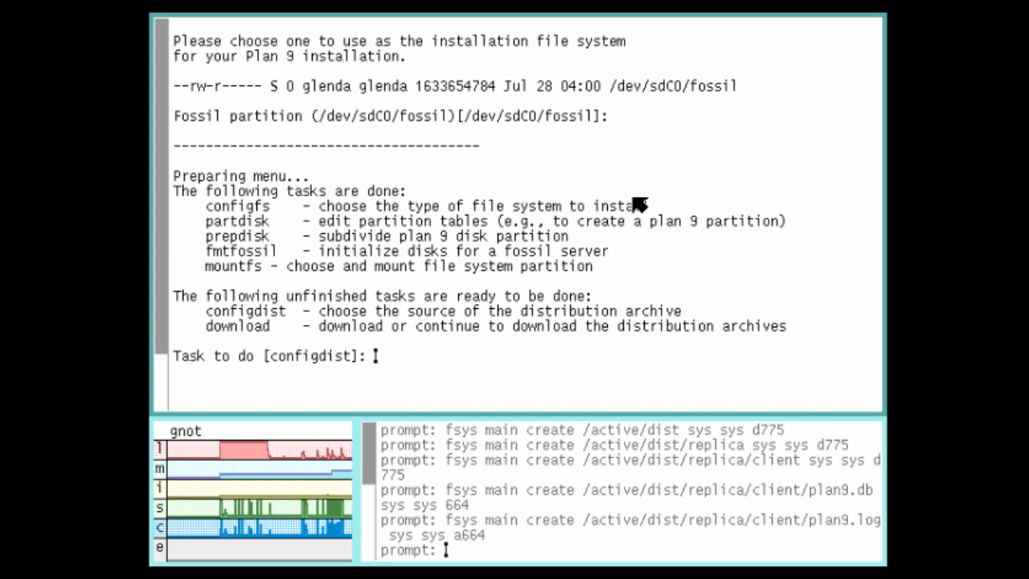
text(config)
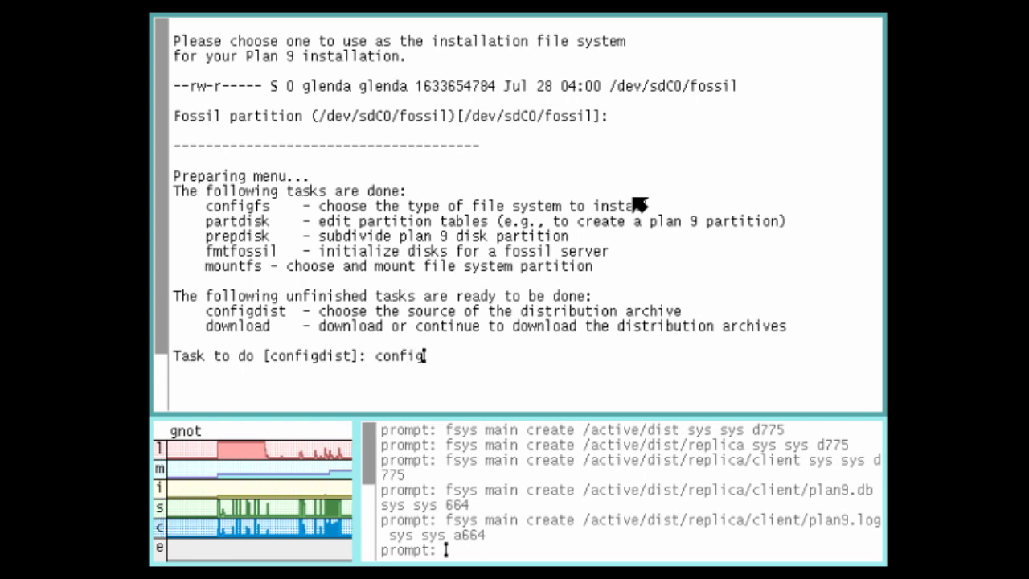
text(dist)
- Answer local to configdist so the distribution comes from local media
key(Return)
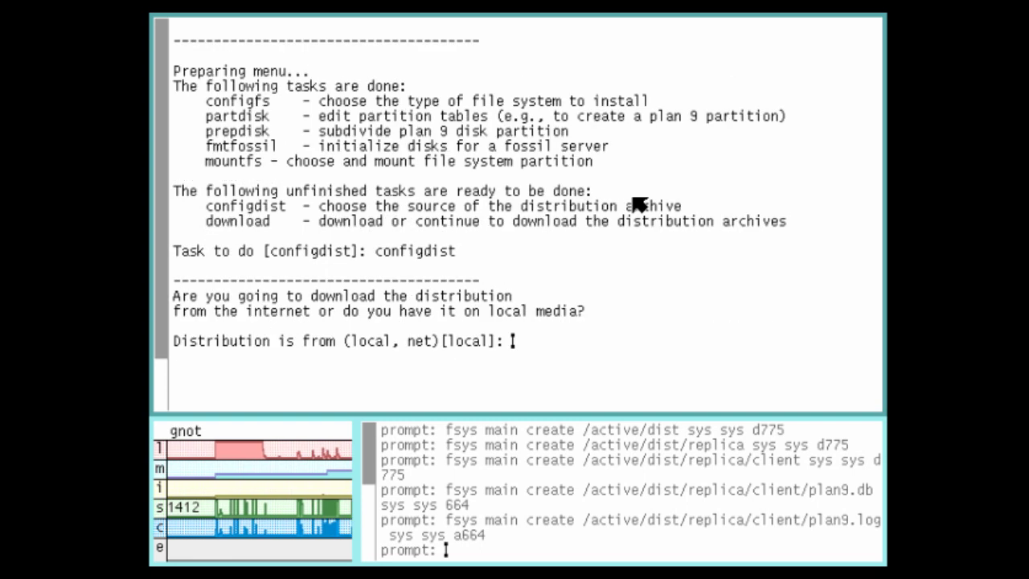
text(nl)
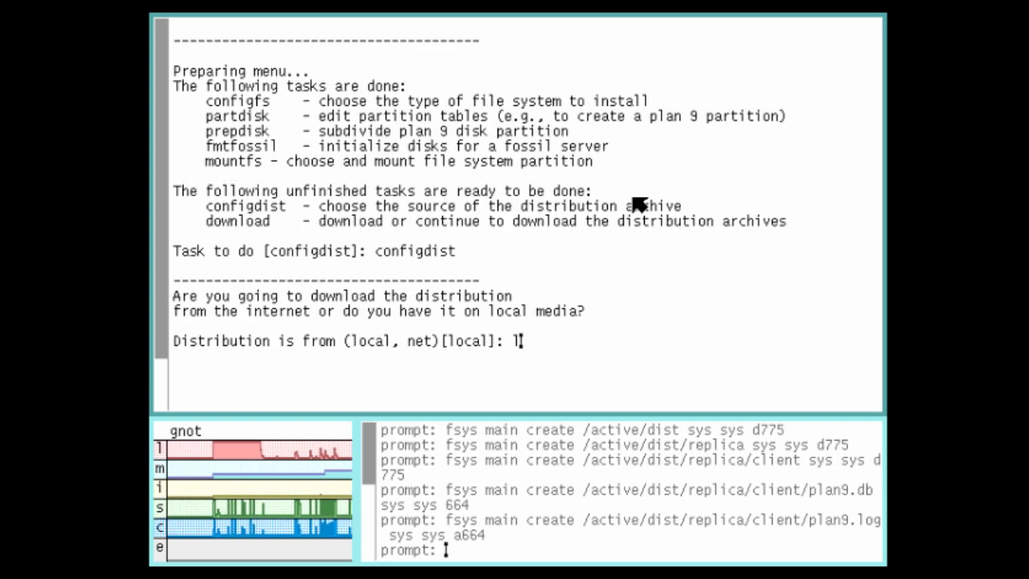
text(ocal)
key(Return)
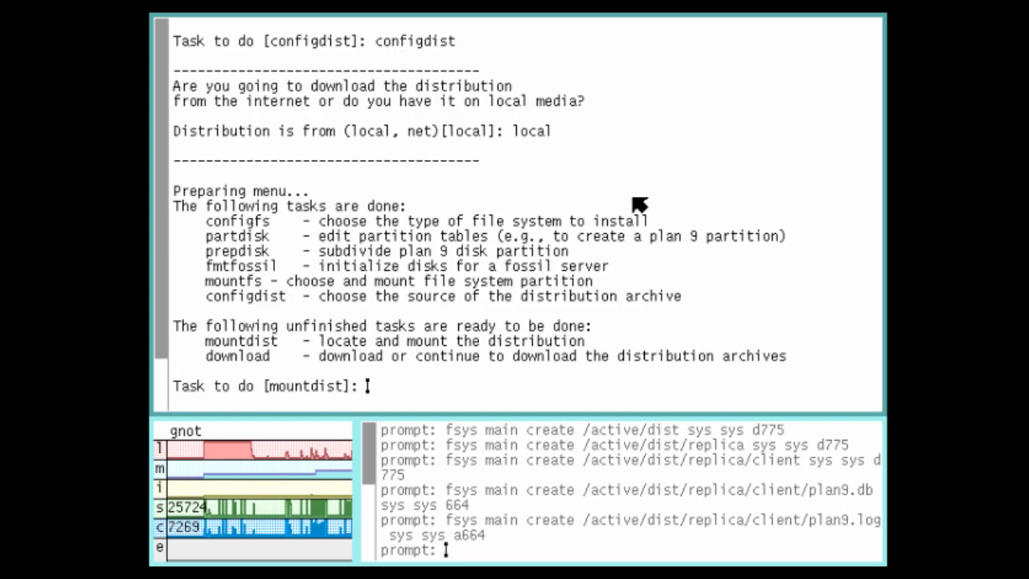
- Run mountdist with /dev/sdD0/data as the distribution disk
text(mountdi)
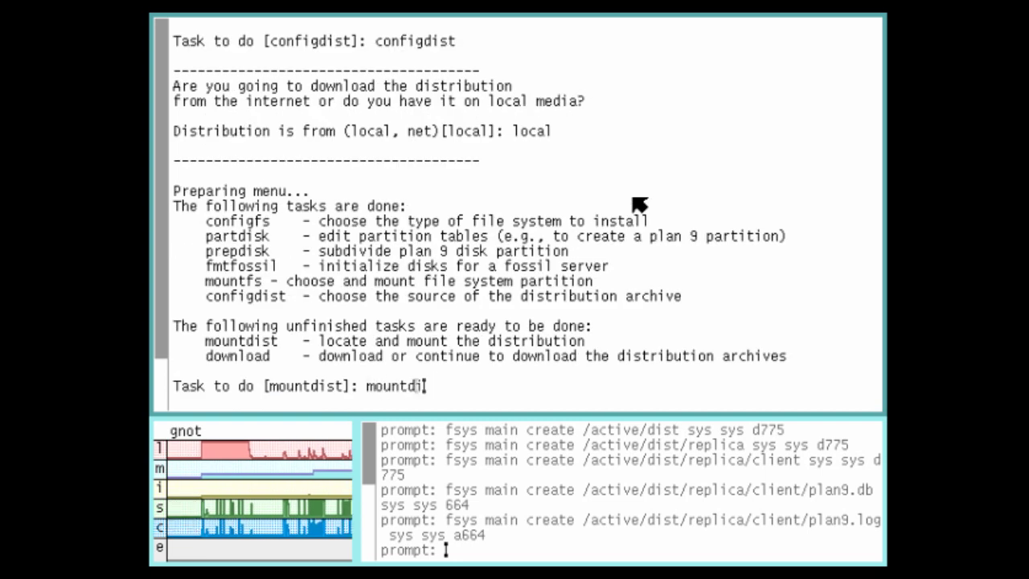
text(st)
key(Return)
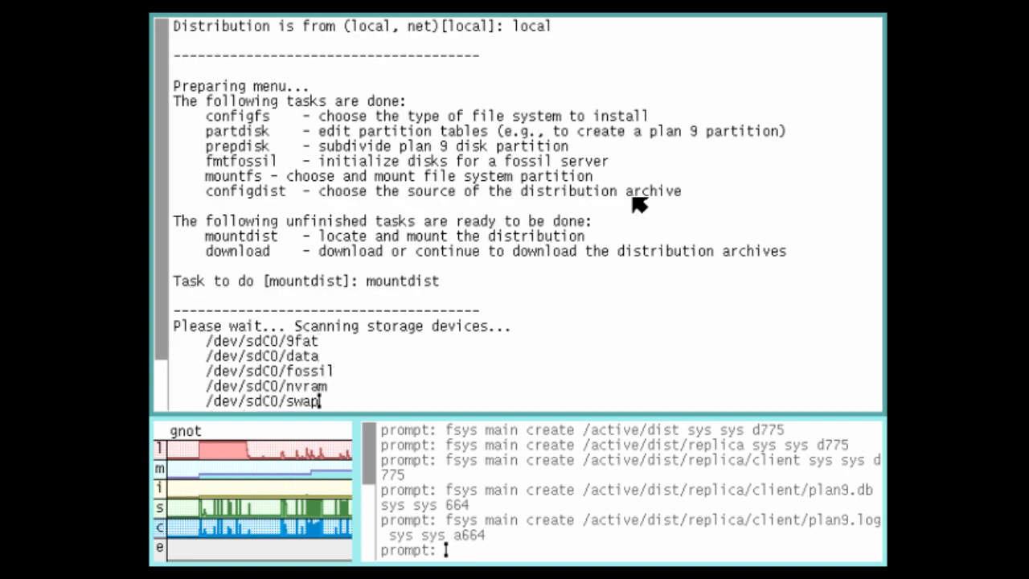
key(Return)
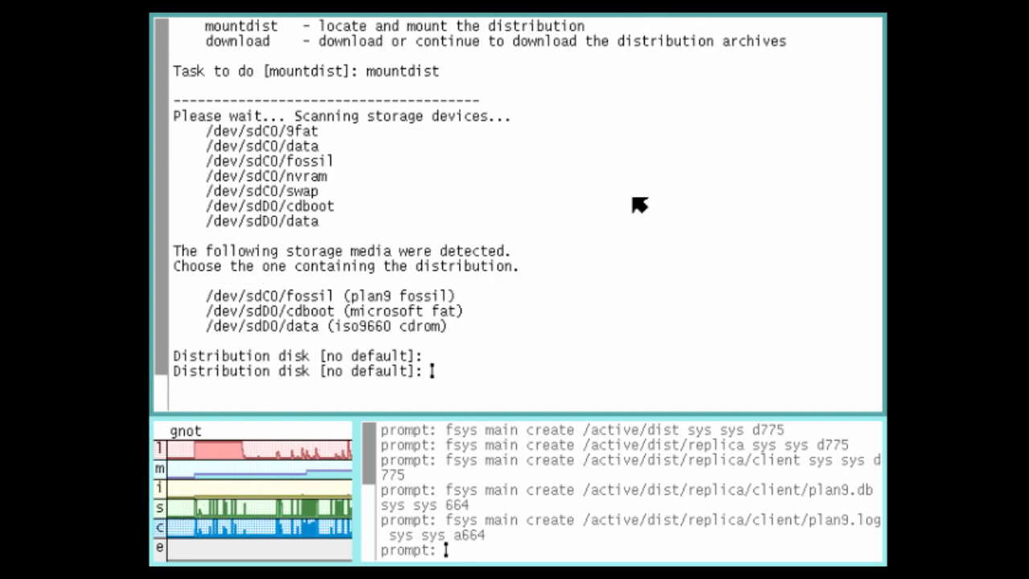
text(/dev/)
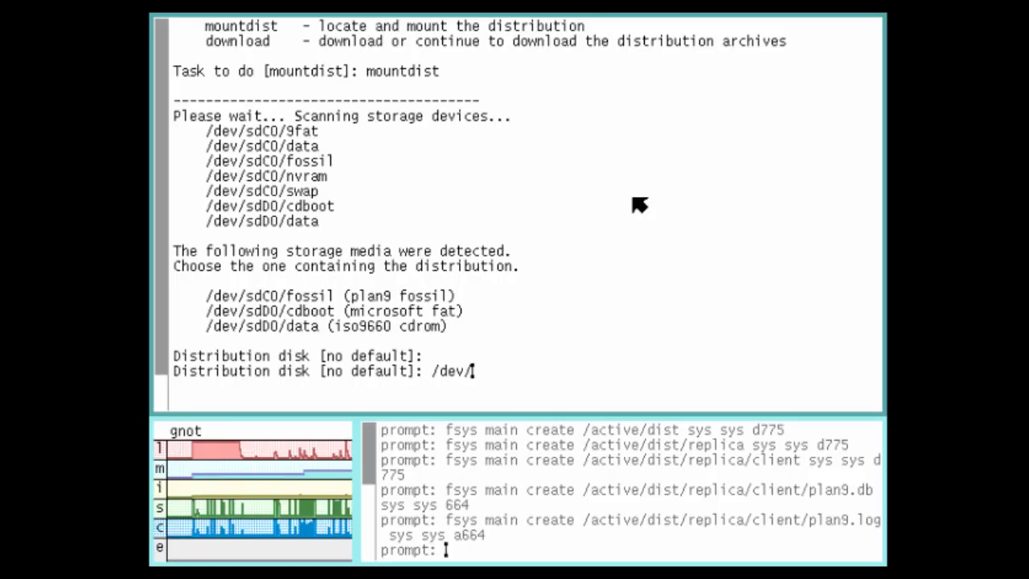
text(s)
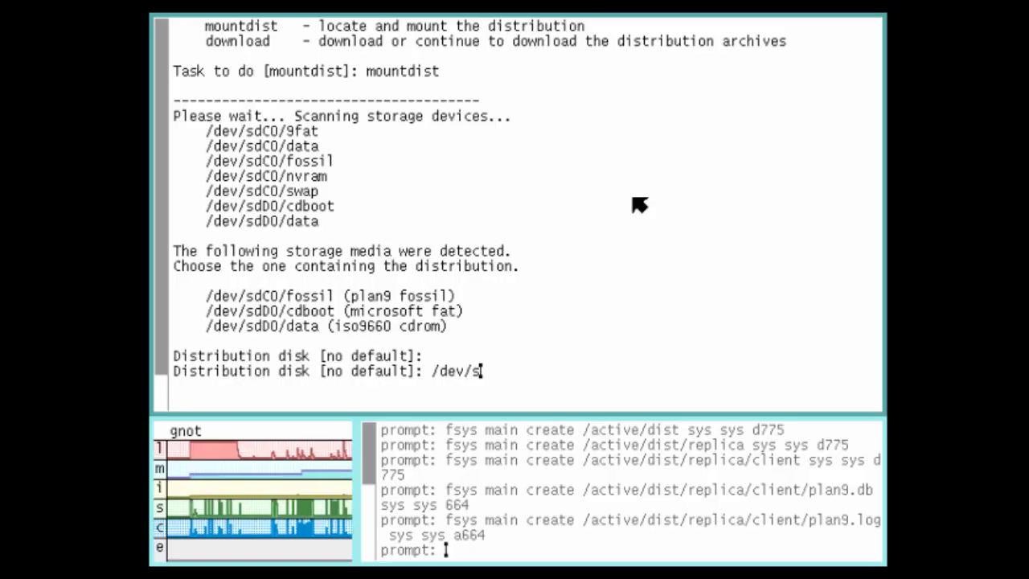
text(d)
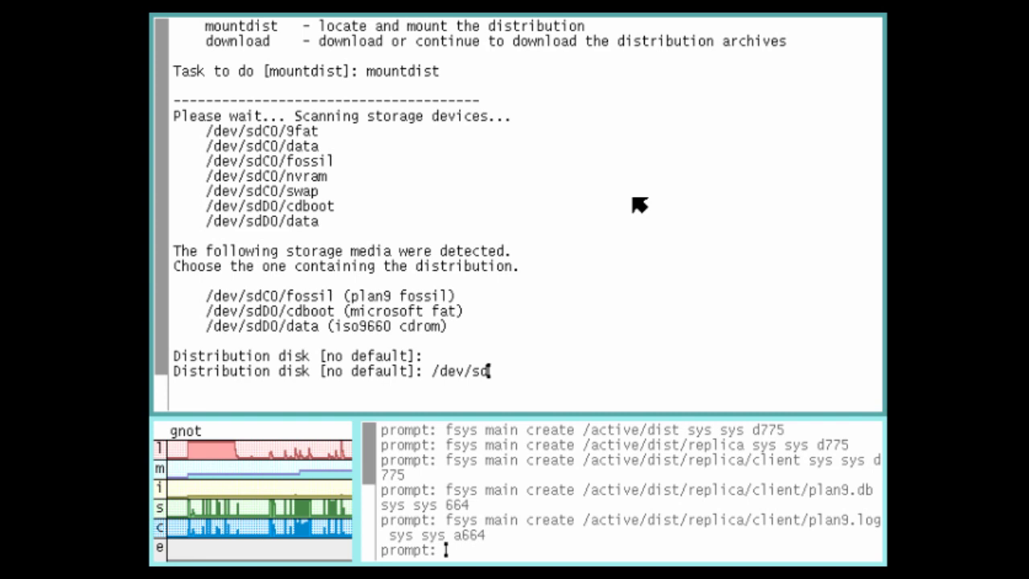
text(D)
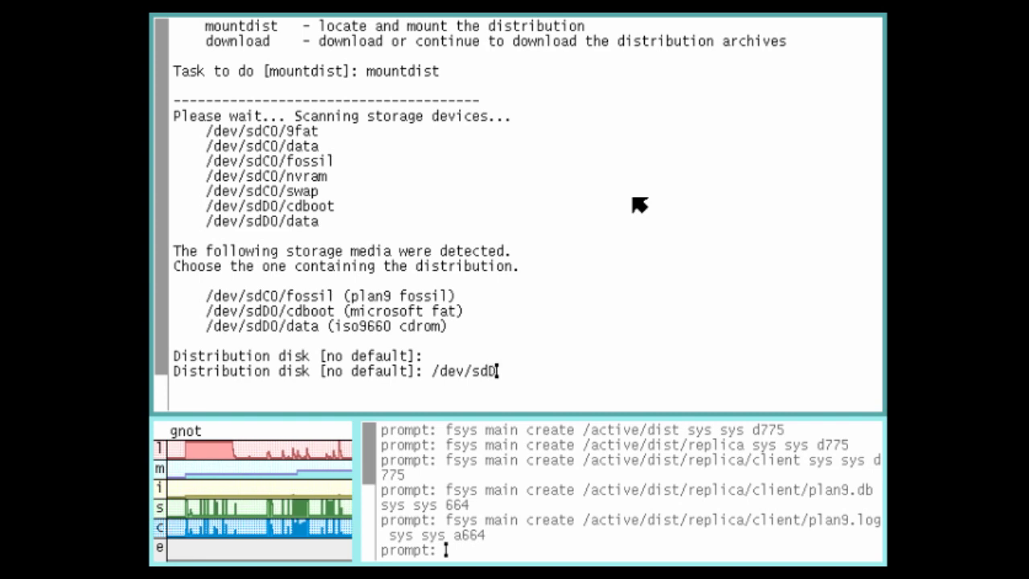
text(0)
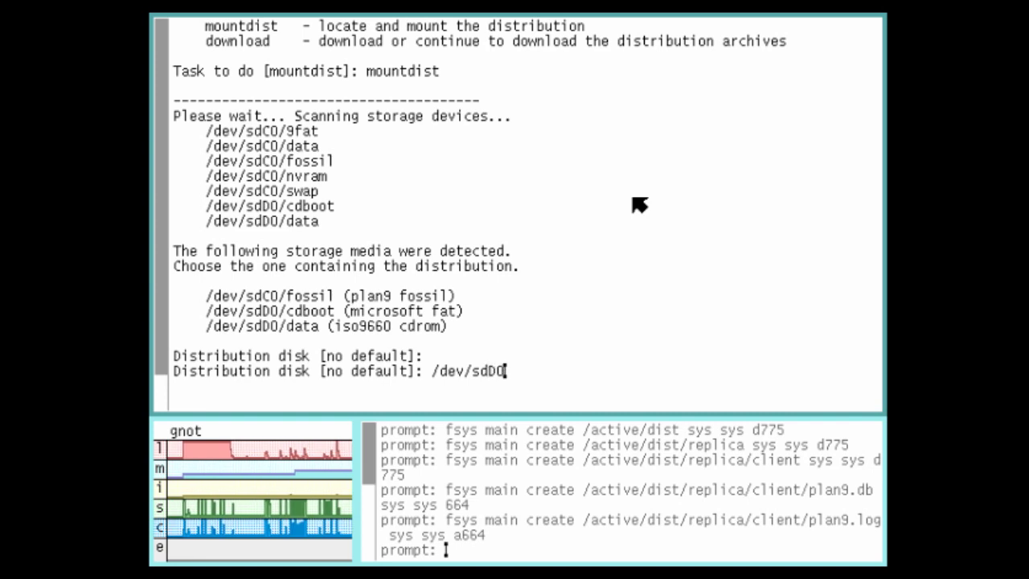
key(Return)
text(/)
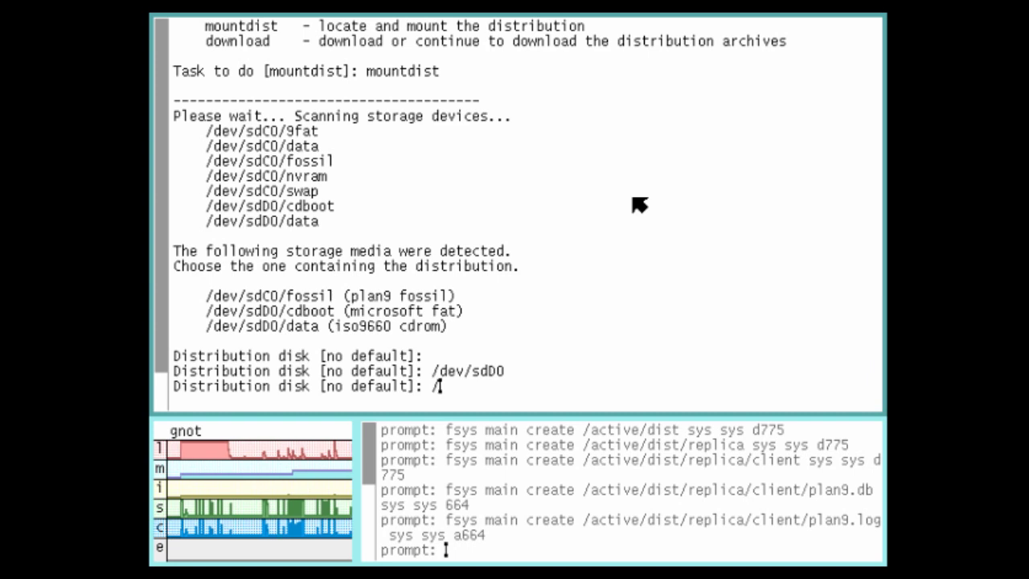
text(dev/S)
key(BackSpace)
text(s)
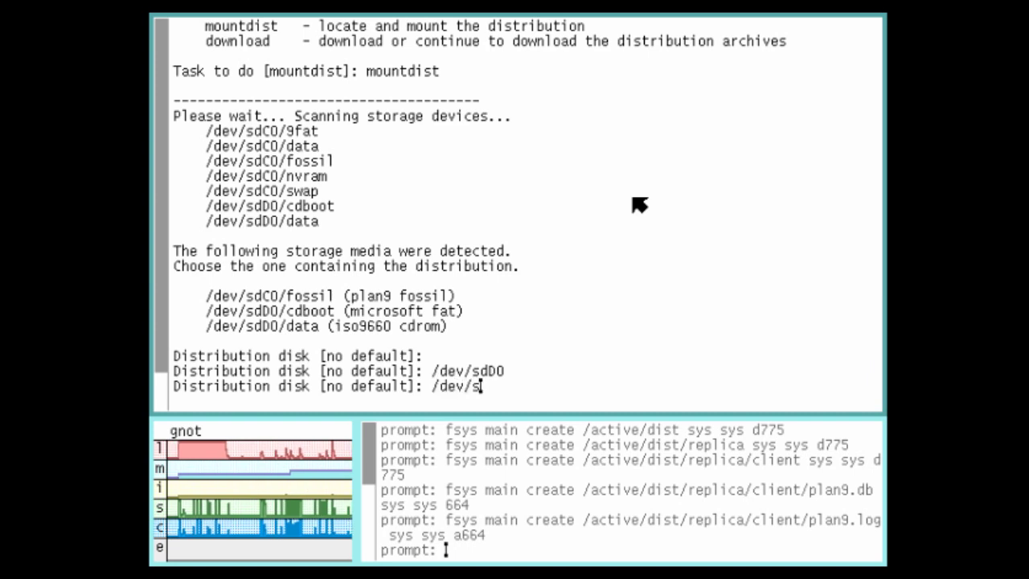
text(dD0)
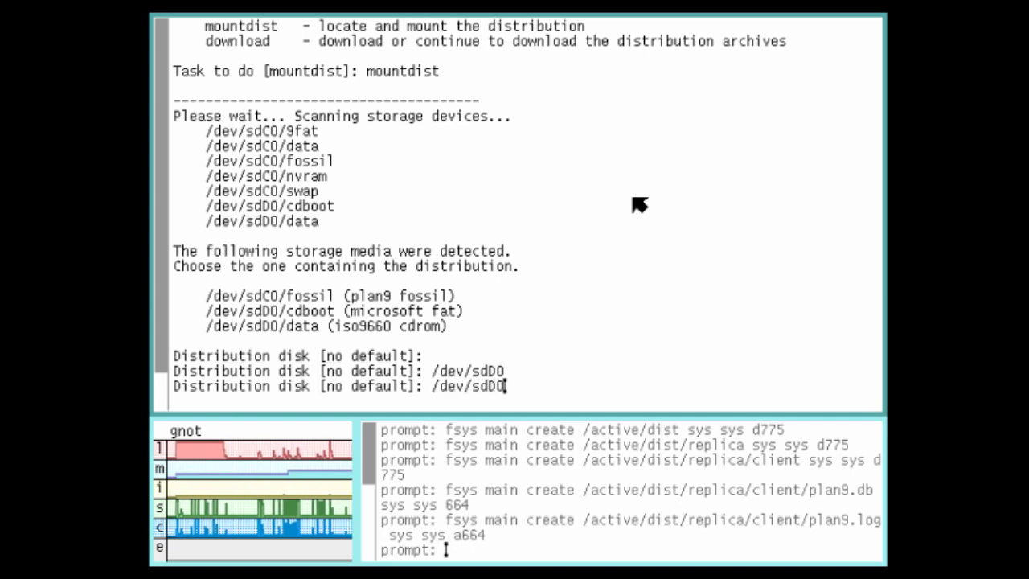
text(/data)
key(Return)
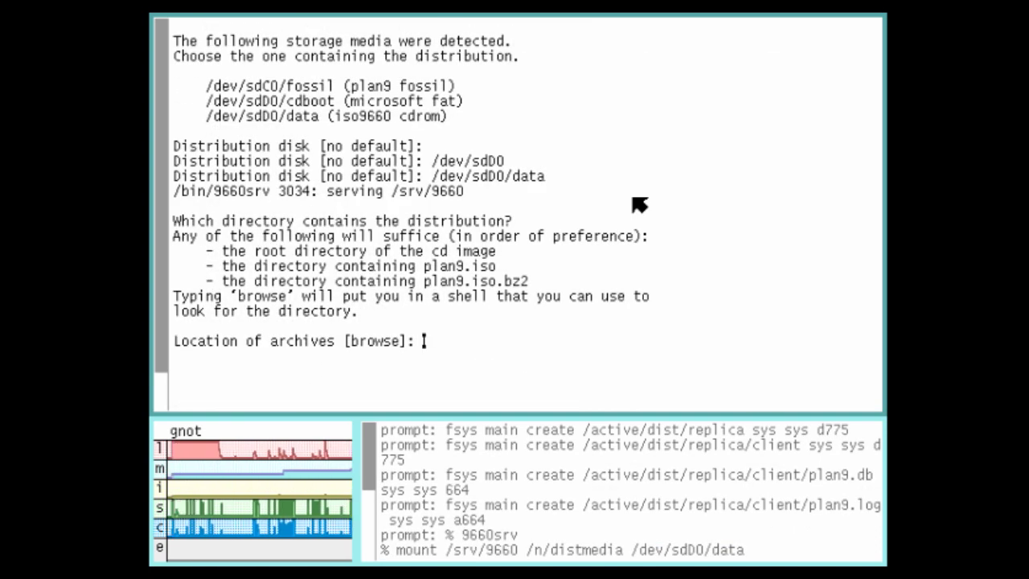
- Accept the default browse option and exit the shell to use the archive root
key(Return)
text(ex)
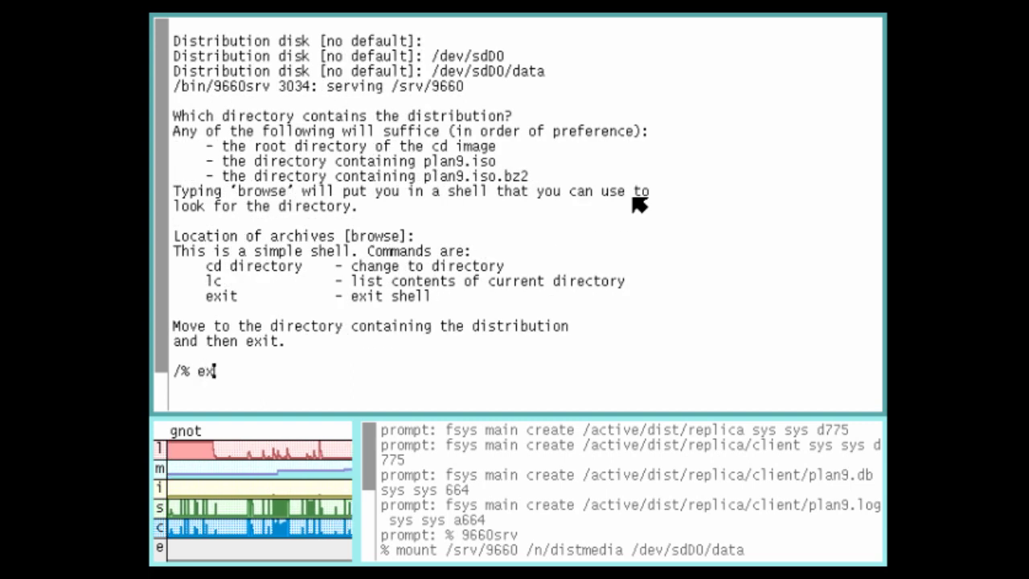
text(it)
key(Return)
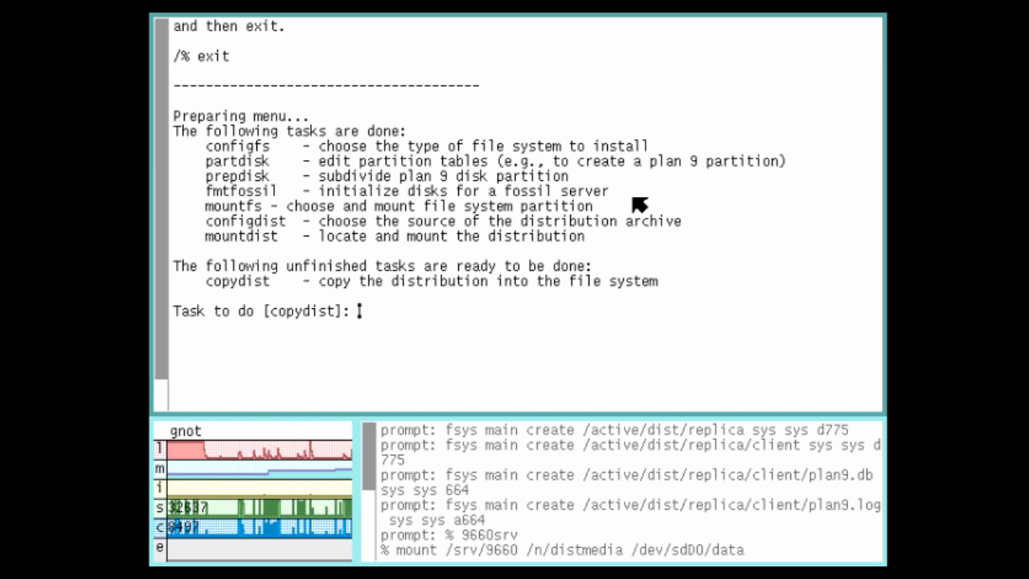
- Run copydist to copy the distribution into the new file system
text(copyd)
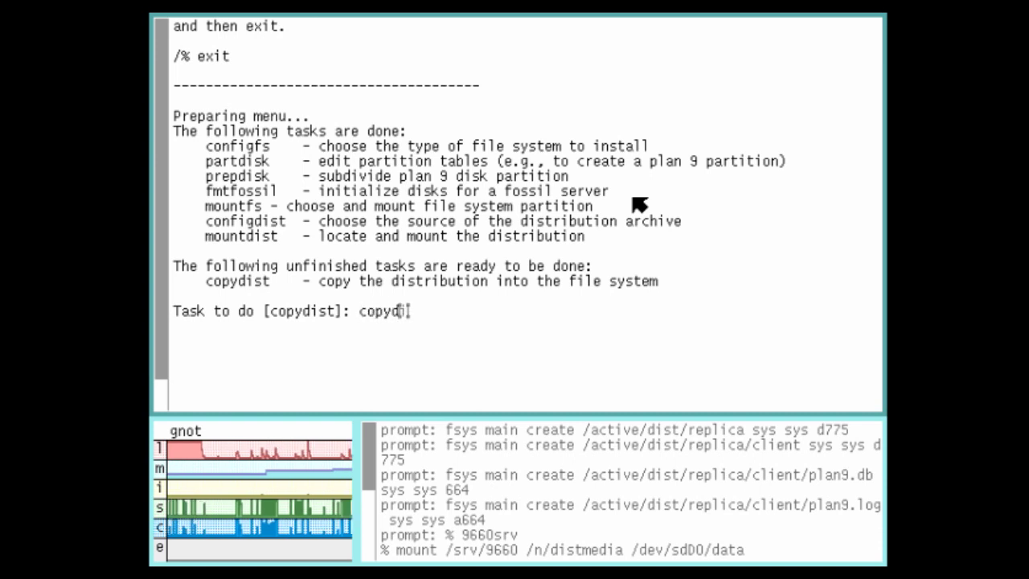
text(ist)
key(Return)
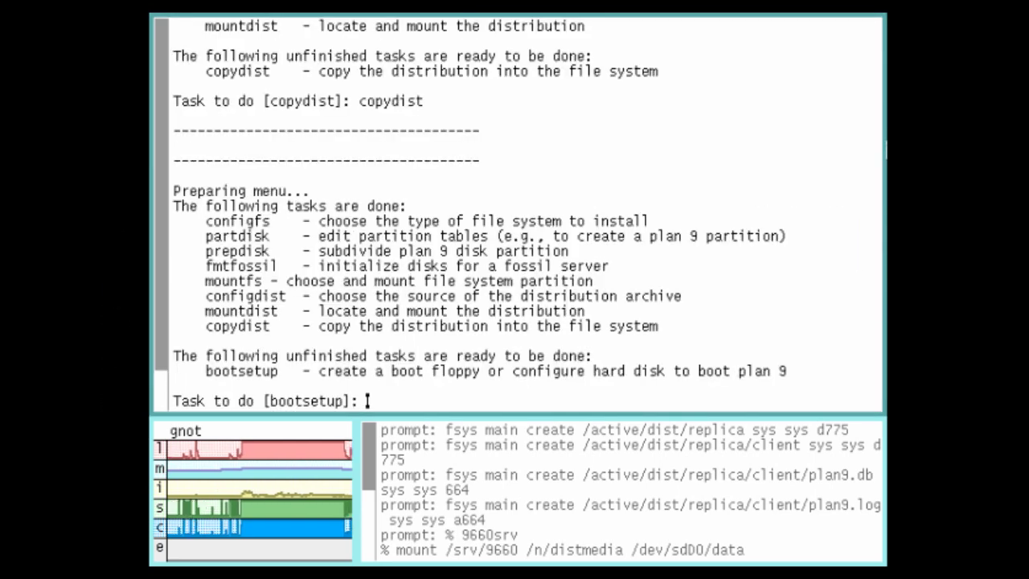
- Run bootsetup with the plan9 boot method and install the Plan 9 master boot record
text(bootsetup)
key(Return)
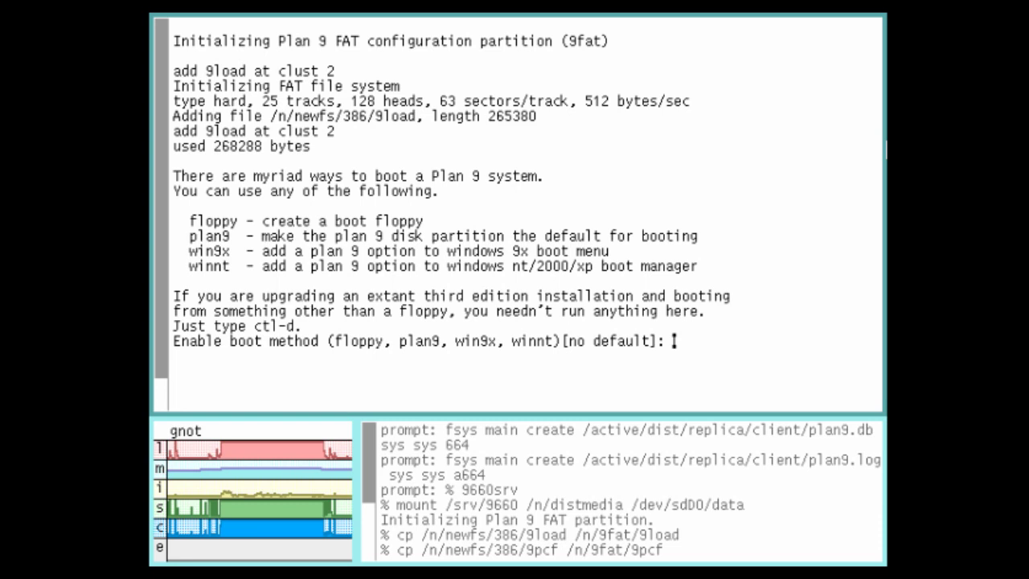
text(plan9)
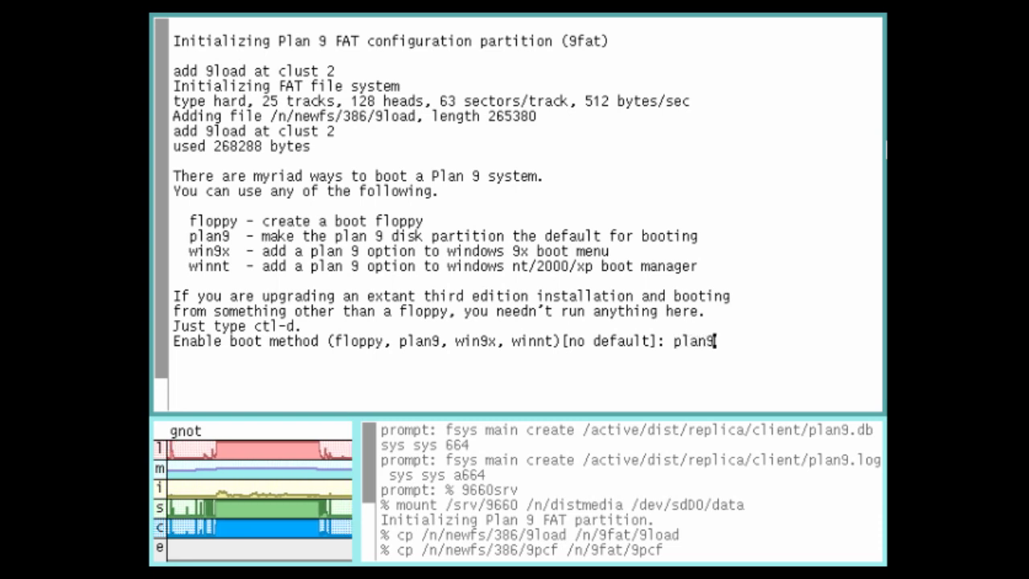
key(Return)
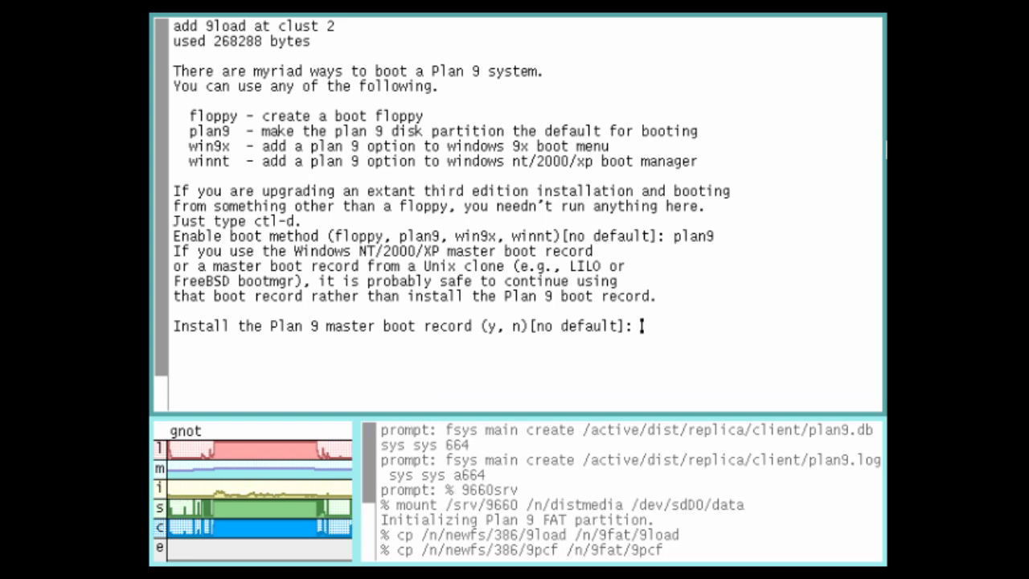
text(y)
key(Return)
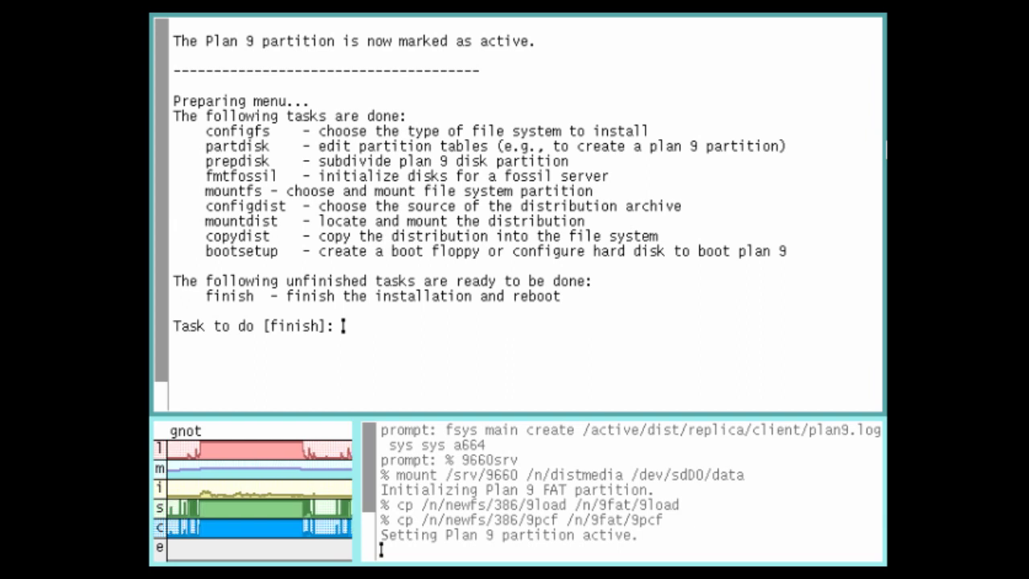
- Run finish to end the installation, then reset the virtual machine
text(fi)
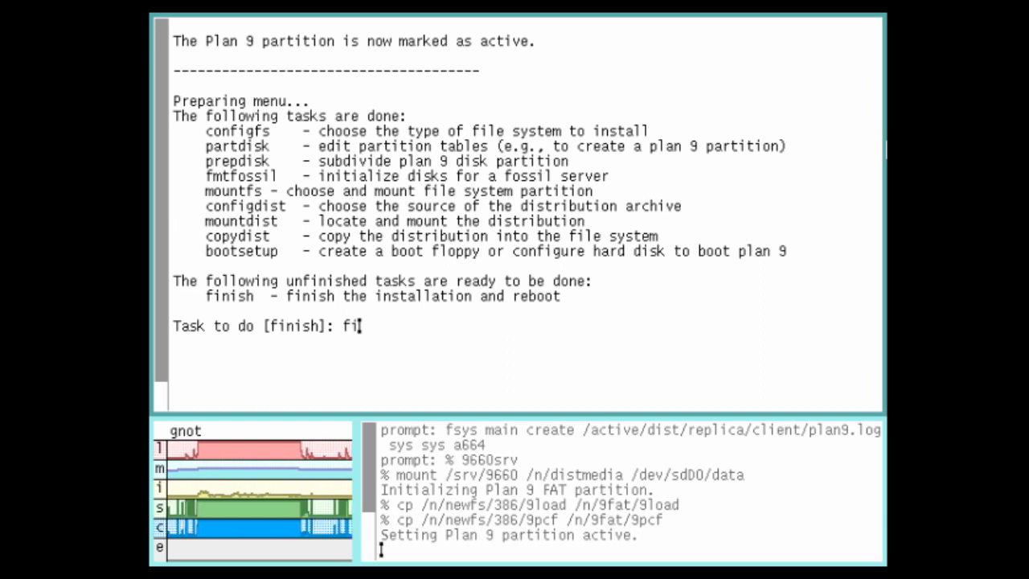
text(nish)
key(Return)
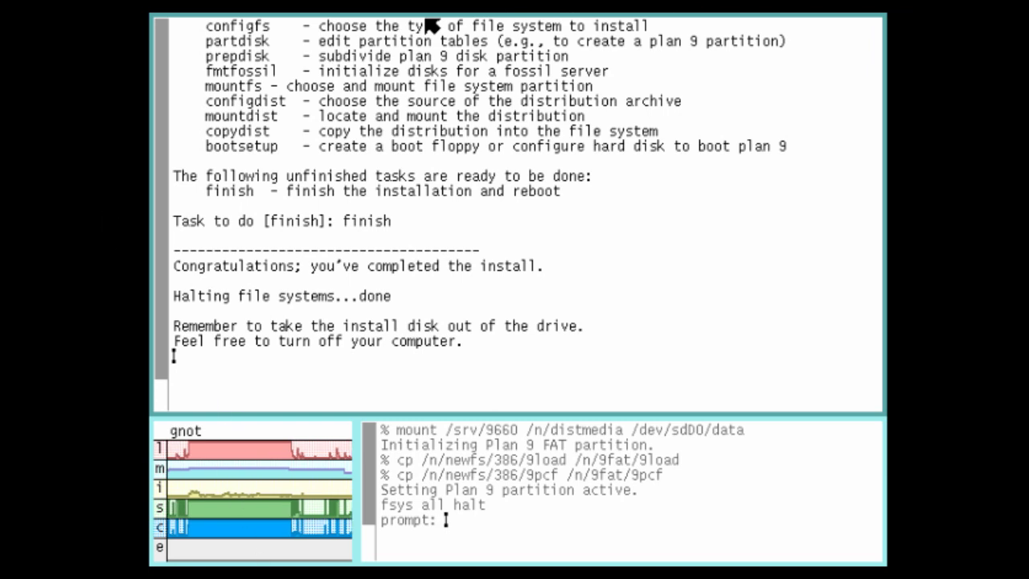
key(ctrl+Home)
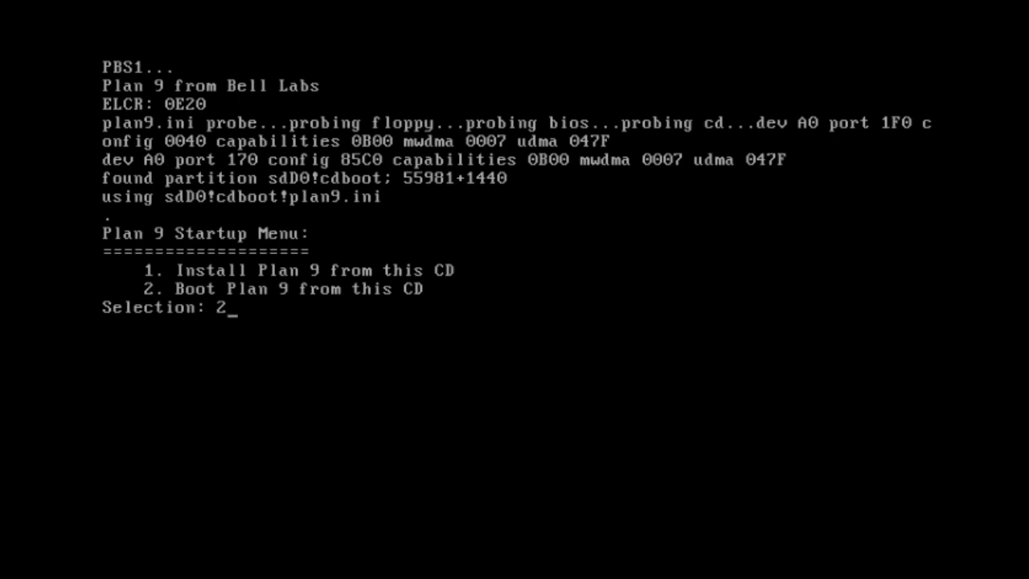
- Boot installed Plan 9, accepting local root, ps2 mouse, 640x480x8 screen and default monitor
key(Return)
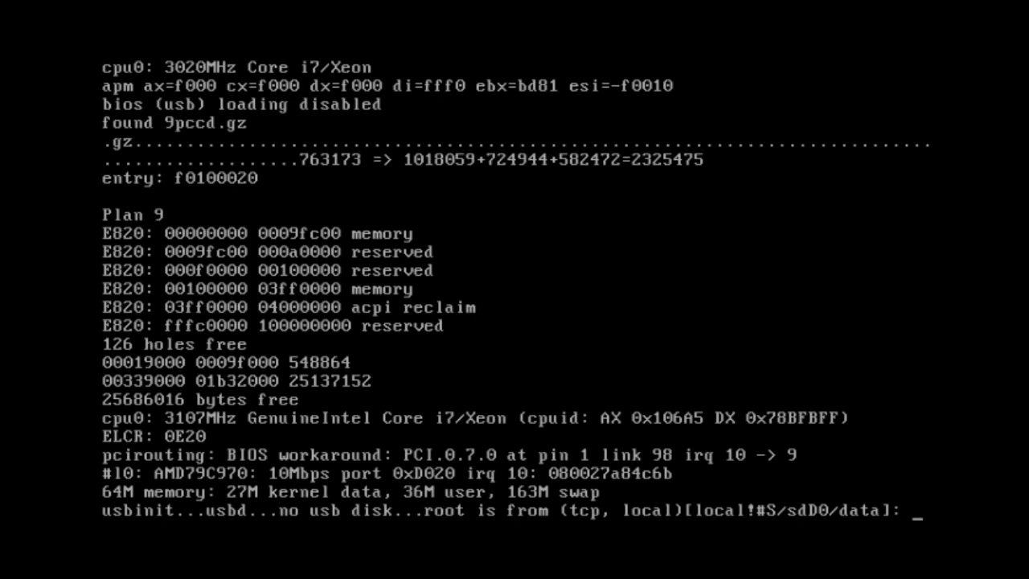
key(Return)
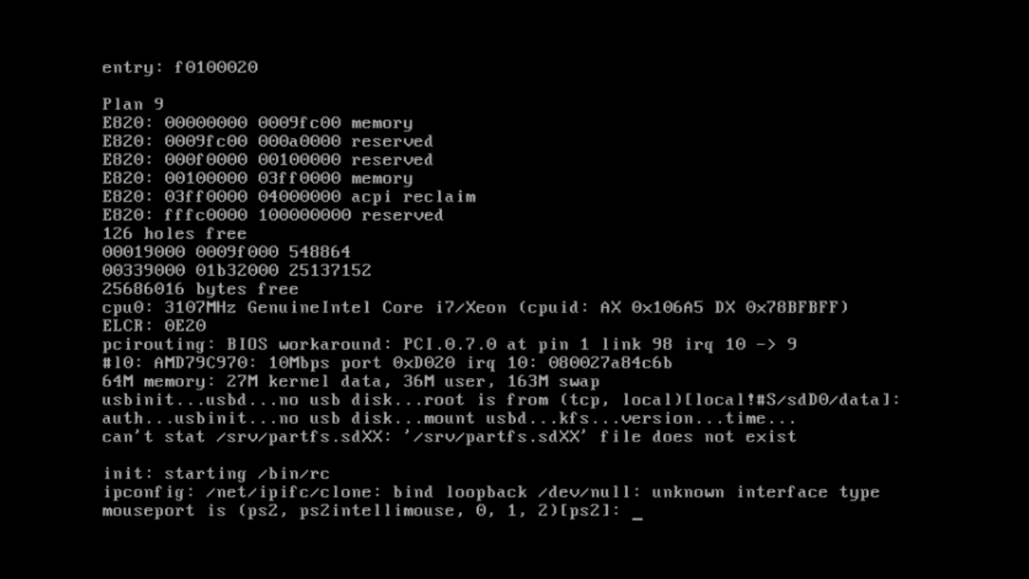
key(Return)
key(Return)
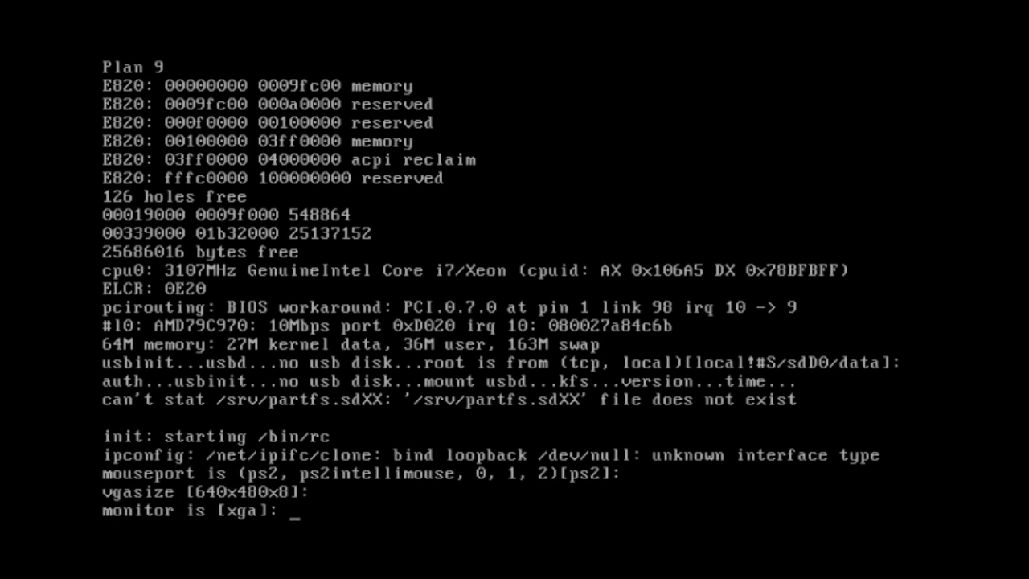
key(Return)
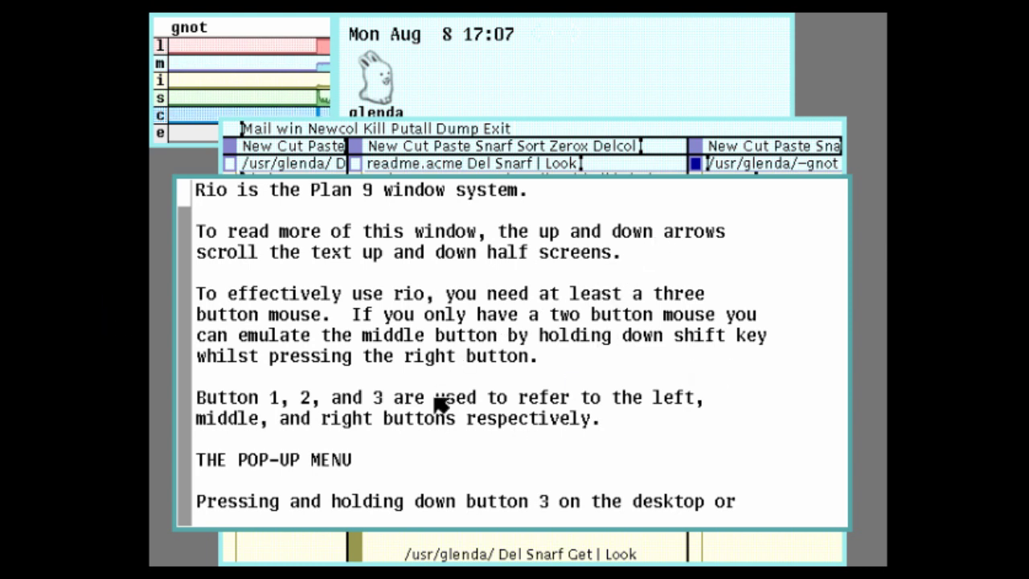
- Scroll the rio terminal and enter exit in hold mode, then interrupt with ctrl+c
scroll(440, 396, down, 1)
scroll(441, 395, down, 2)
scroll(442, 396, down, 3)
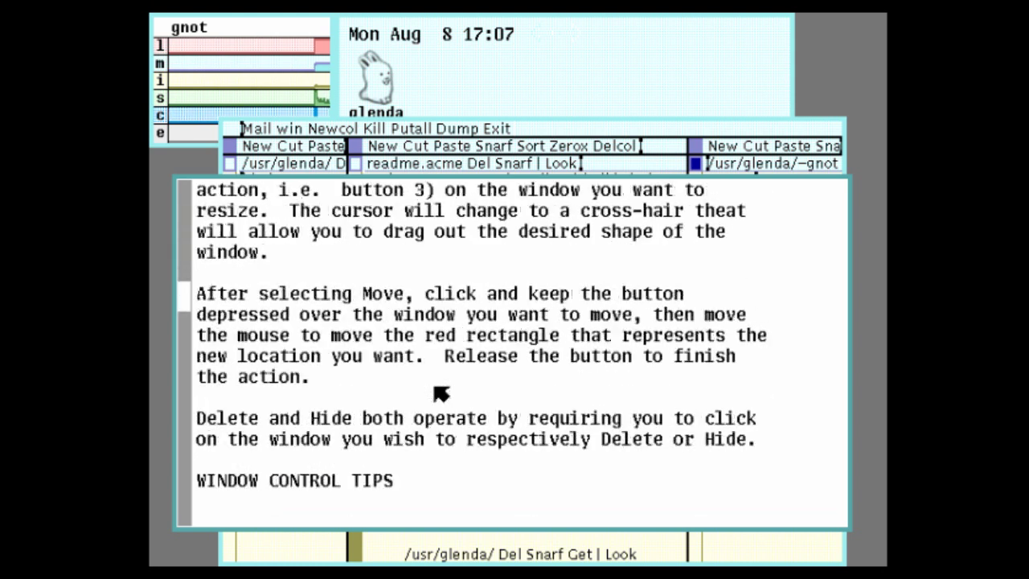
scroll(434, 396, down, 3)
key(Escape)
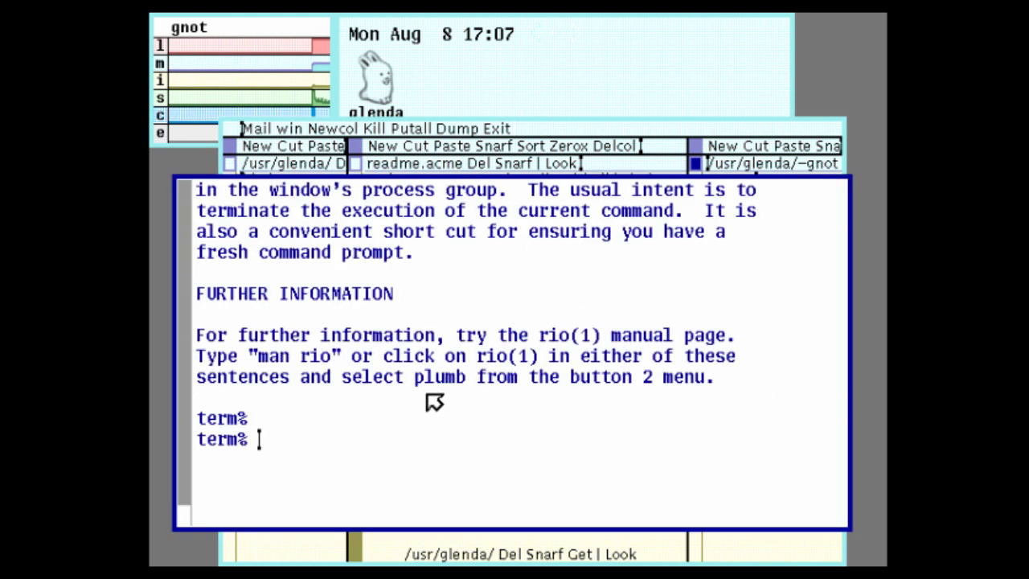
text(exit)
key(Return)
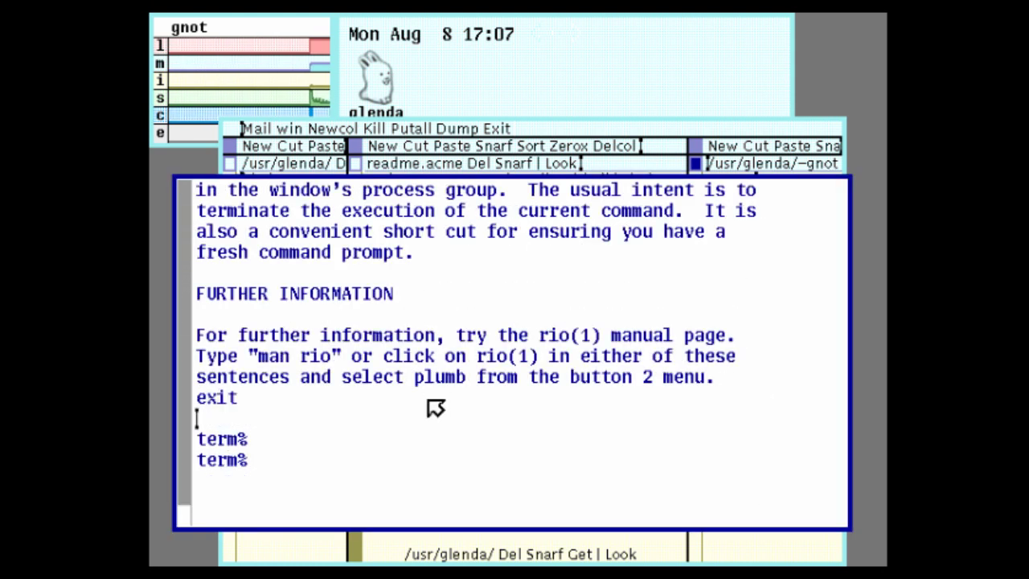
key(ctrl+c)
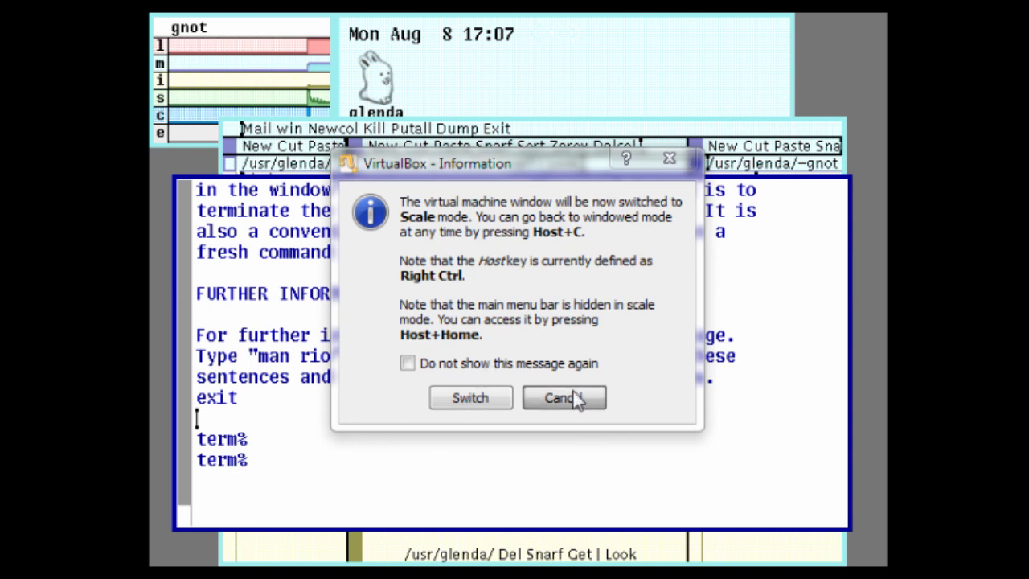
- Dismiss the VirtualBox scale notice, cancel rio's Hide, and raise the acme window
click(572, 398)
mouse_move(448, 211)
mouse_down()
mouse_move(476, 222)
mouse_move(492, 400)
mouse_up()
right_click(455, 211)
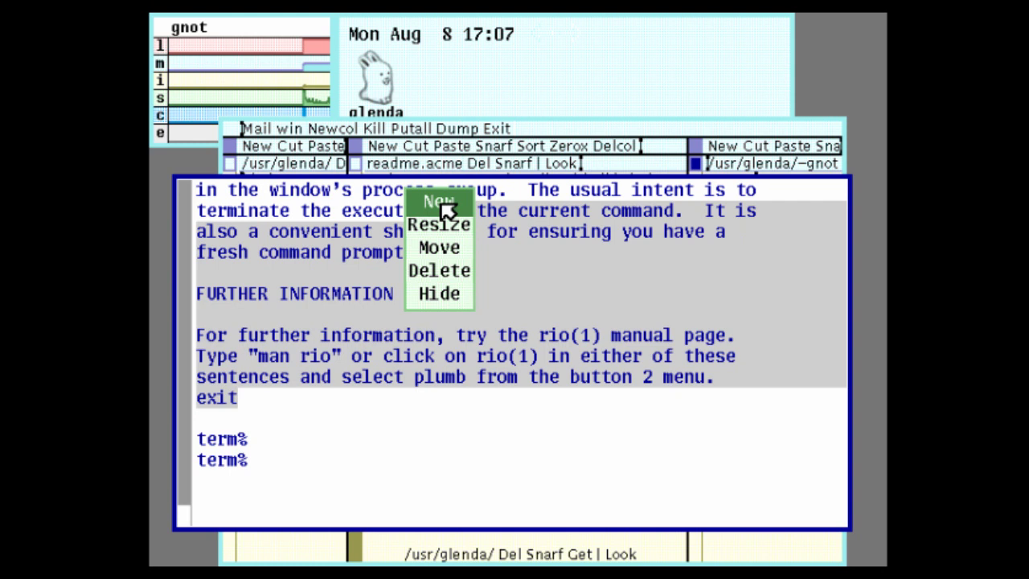
click(435, 299)
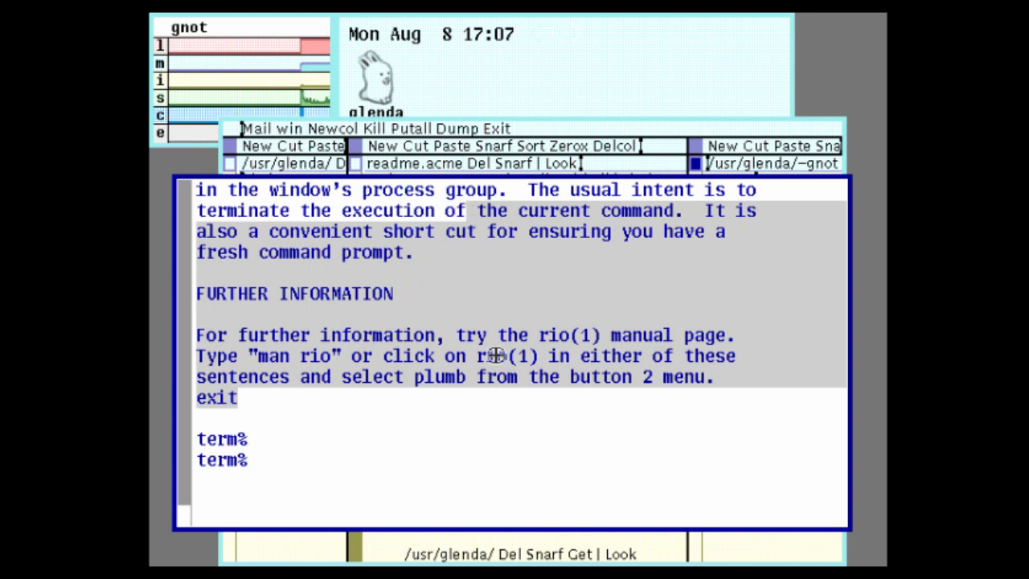
right_click(581, 454)
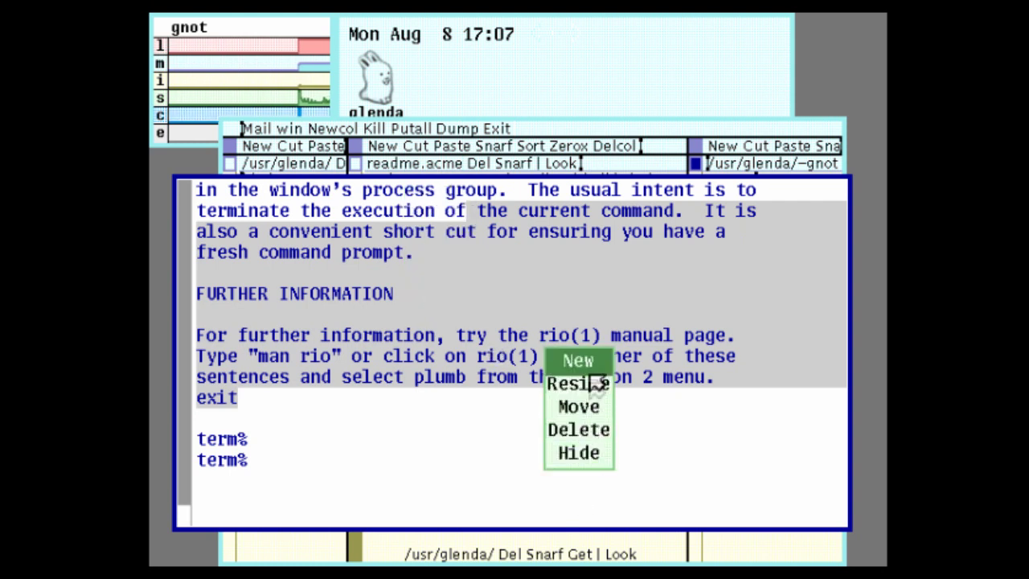
click(564, 147)
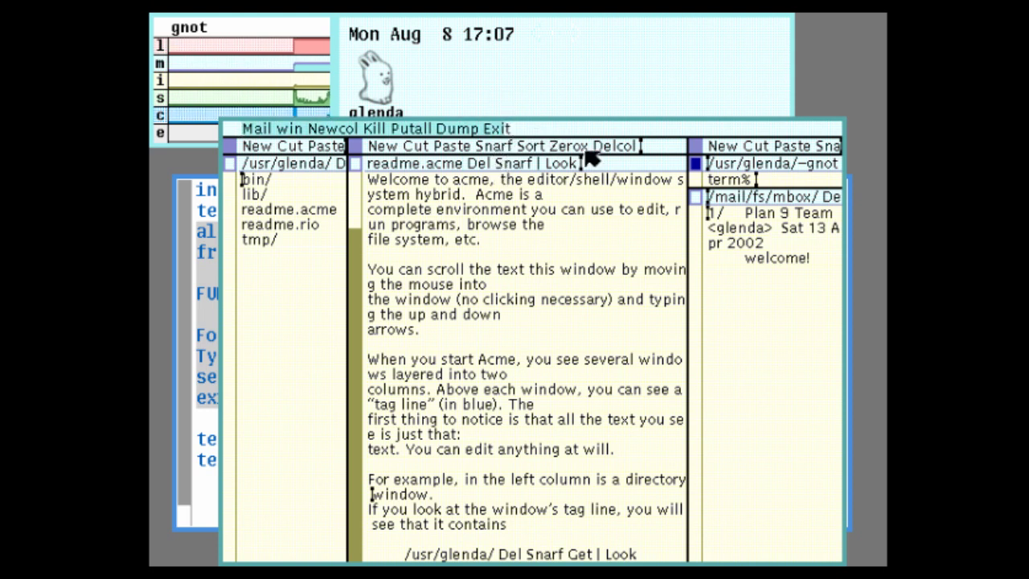
- Open the welcome mail message from faces and add a battery graph to stats
click(568, 119)
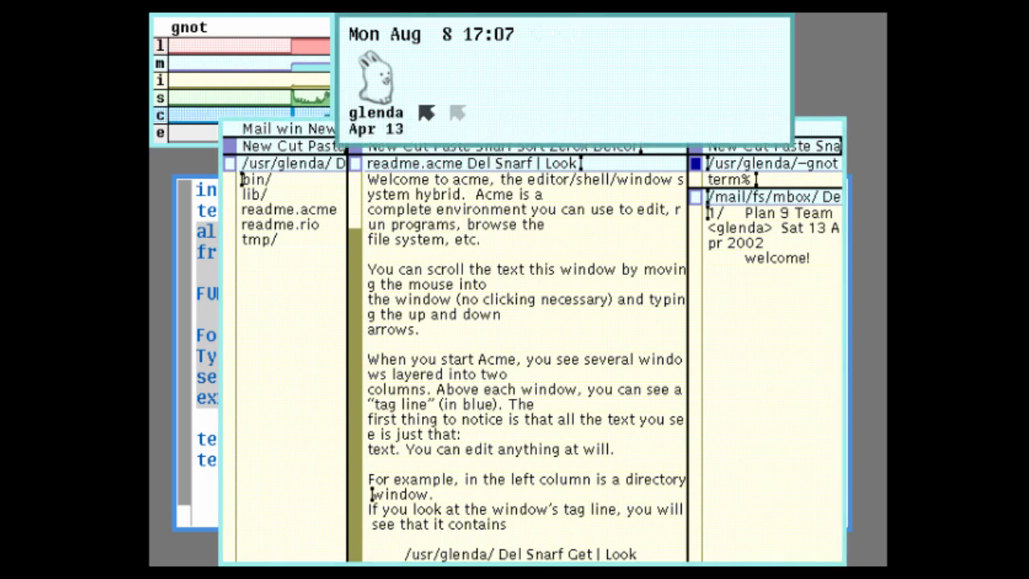
right_click(392, 91)
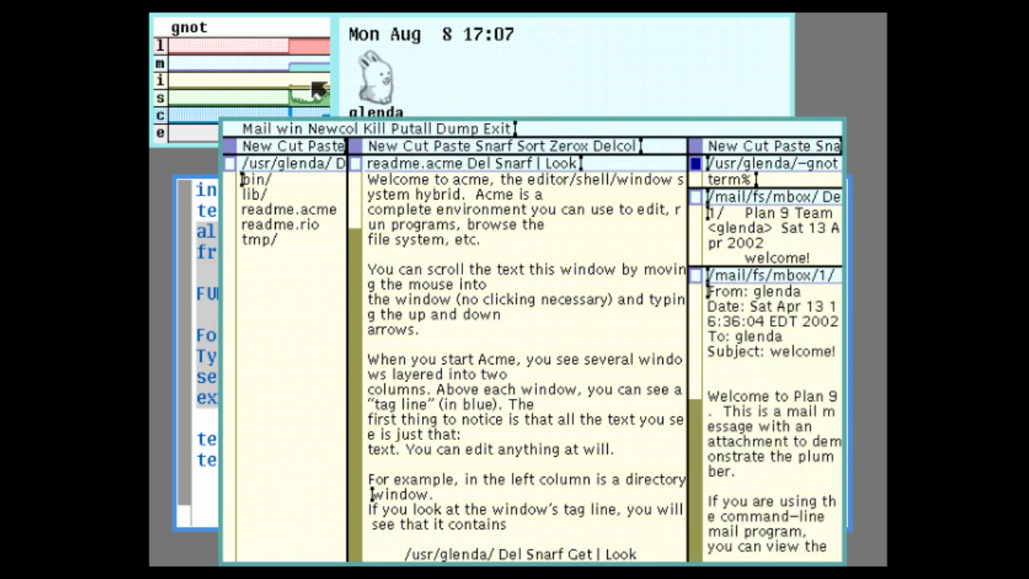
right_click(223, 87)
right_click(257, 75)
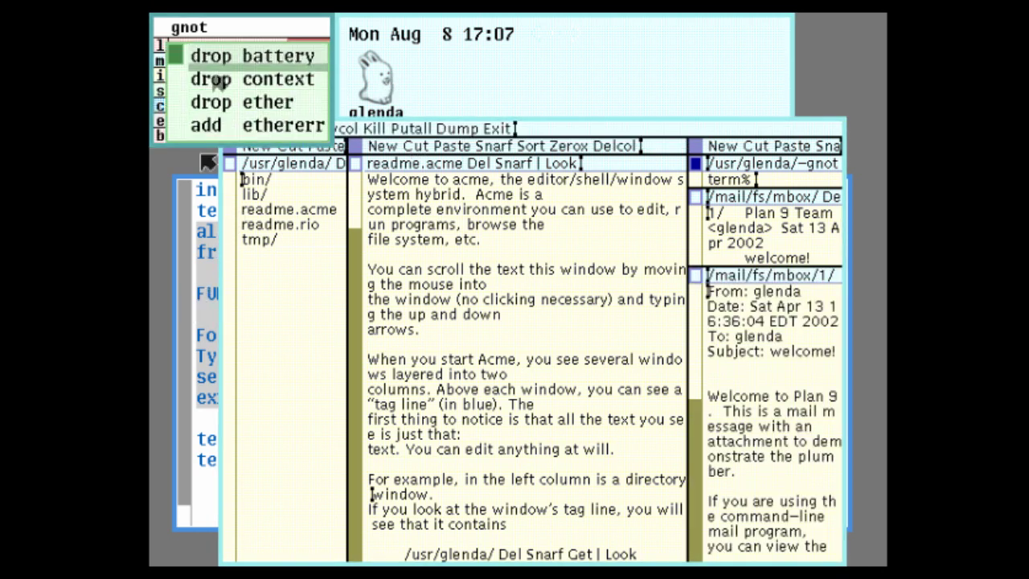
- Abandon a new rio window, raise acme, and select Cut in the right column tag
right_click(157, 498)
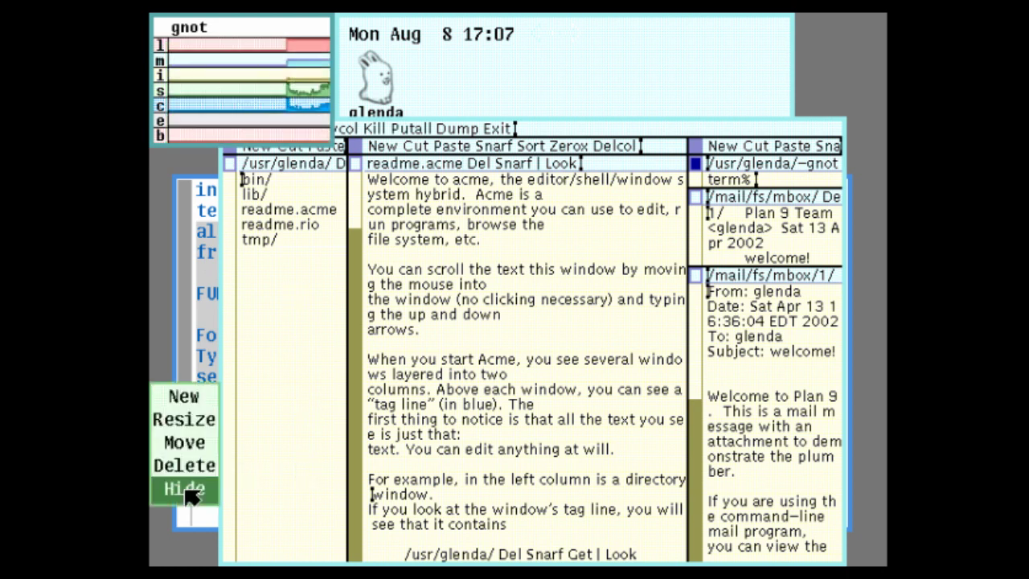
right_click(184, 396)
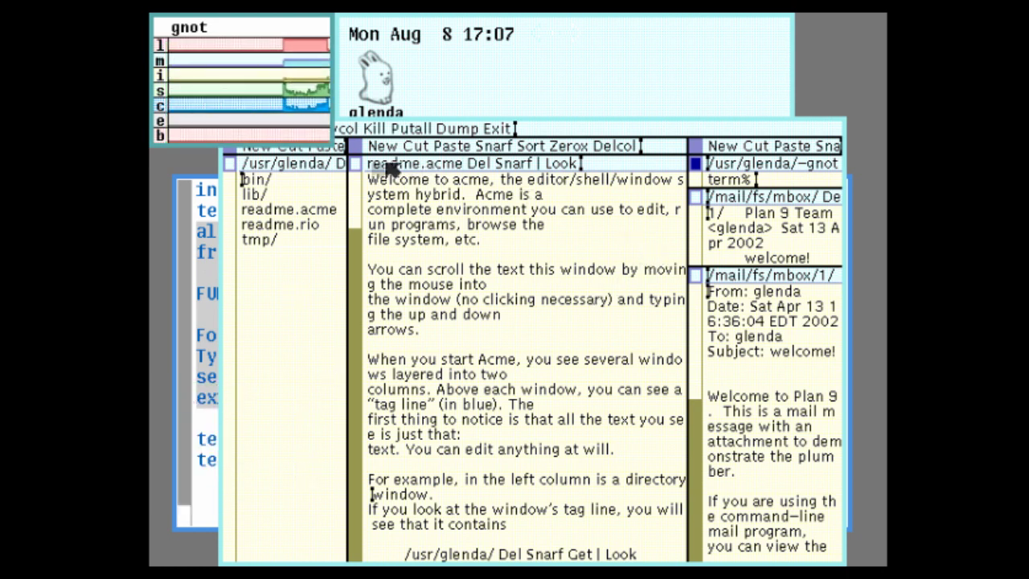
click(283, 190)
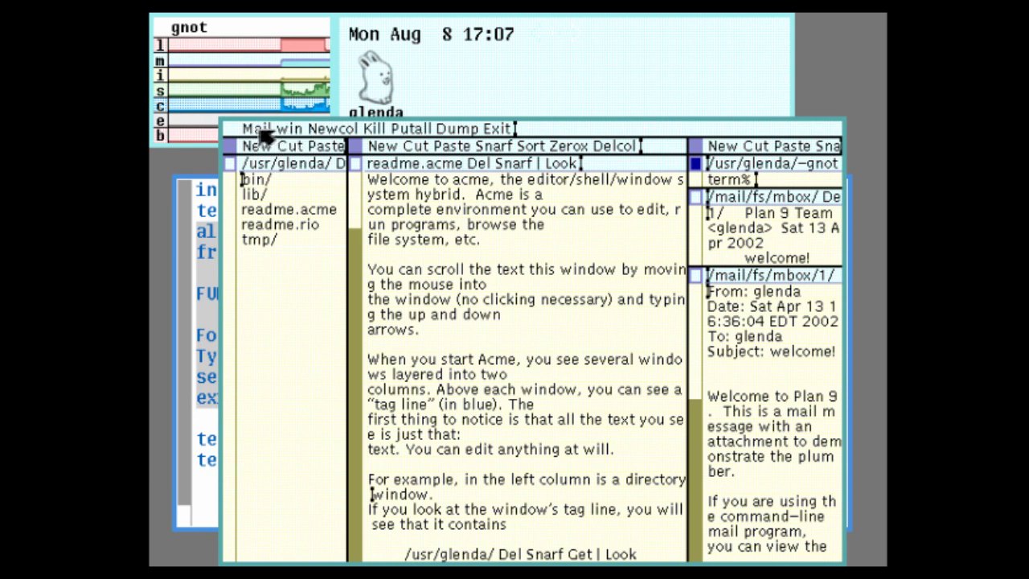
click(257, 128)
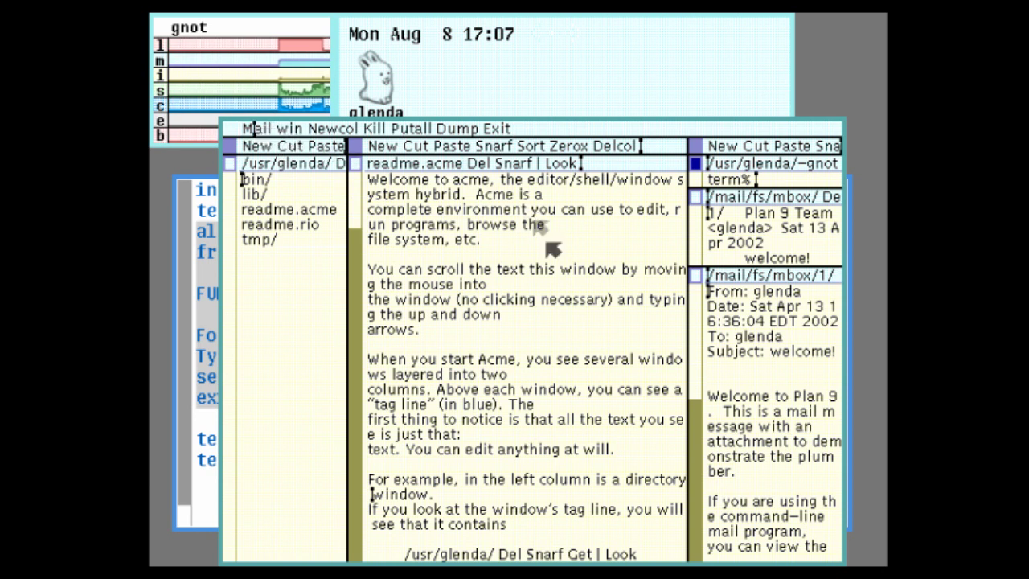
click(566, 283)
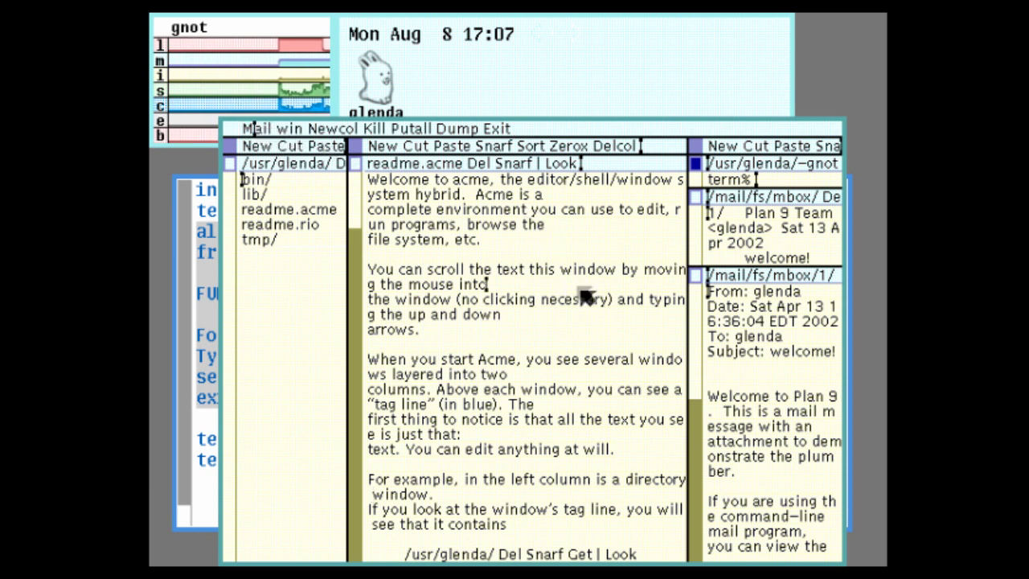
double_click(756, 147)
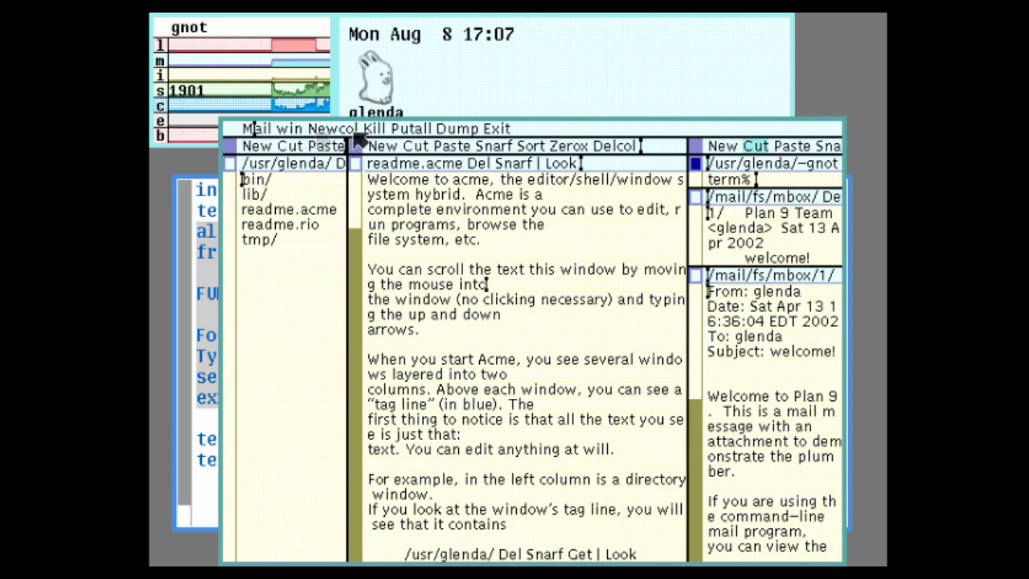
- Cancel rio's New and Delete actions and leave acme in front of faces and clock
click(662, 114)
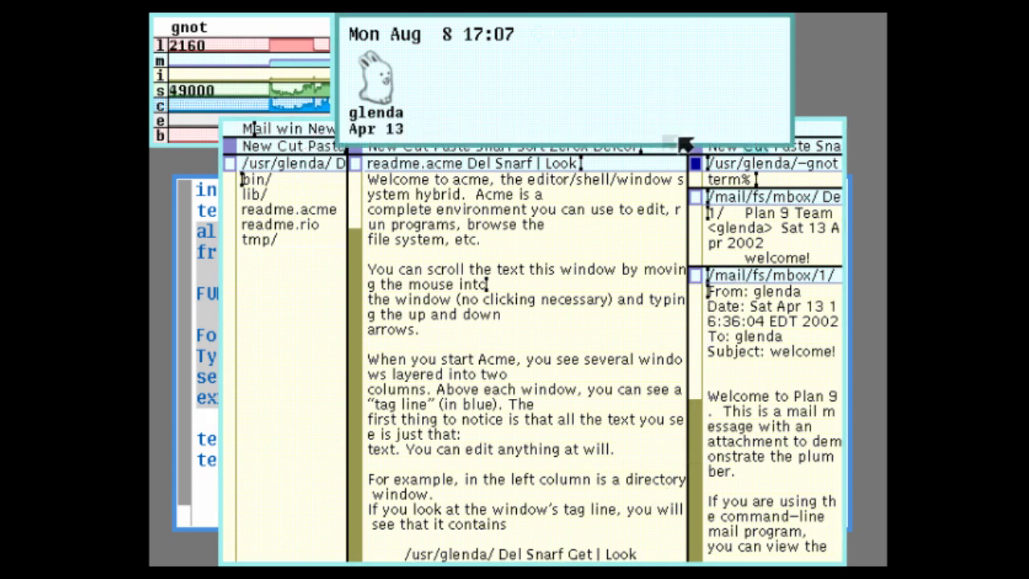
click(377, 120)
click(386, 98)
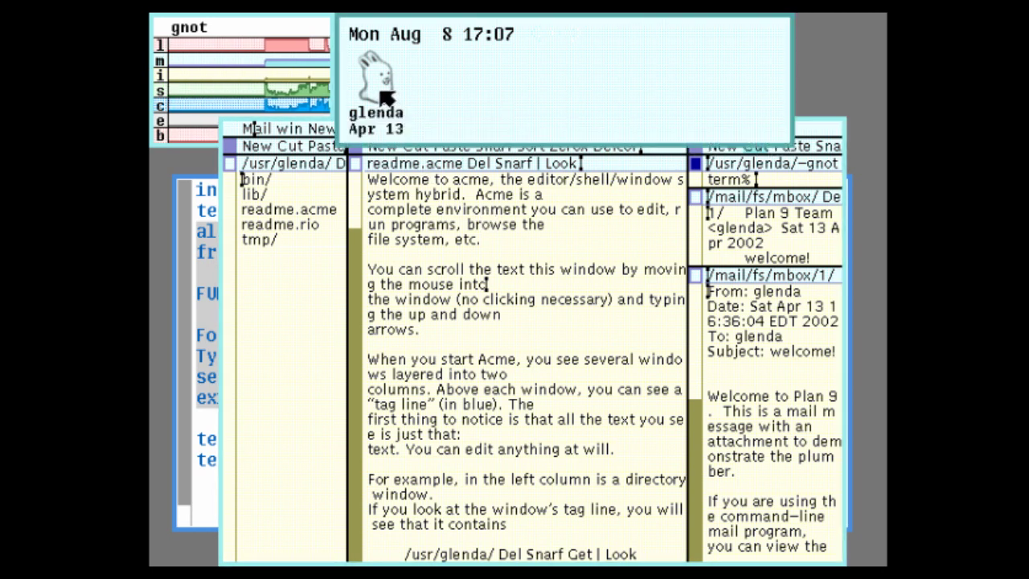
right_click(836, 100)
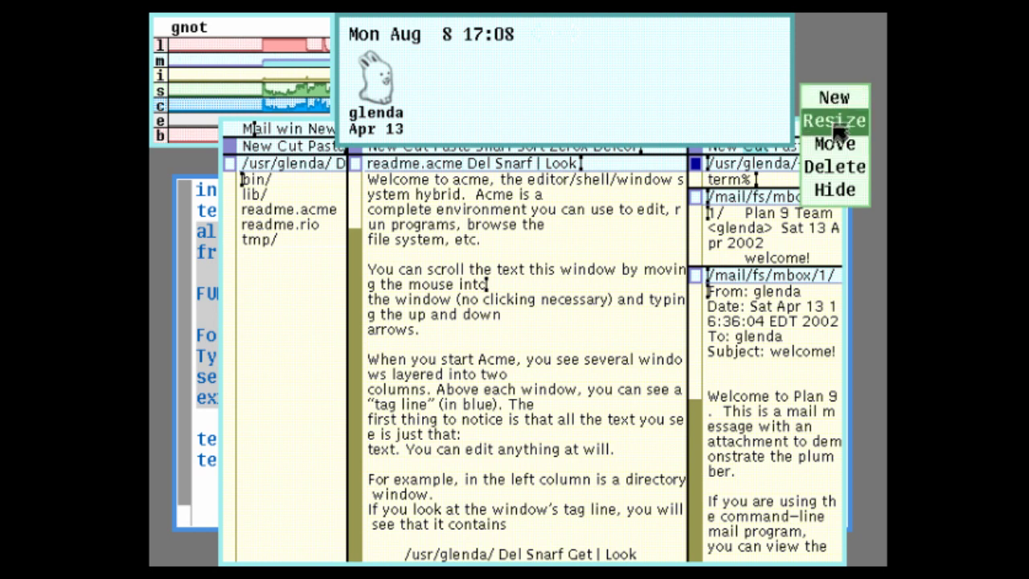
right_click(833, 100)
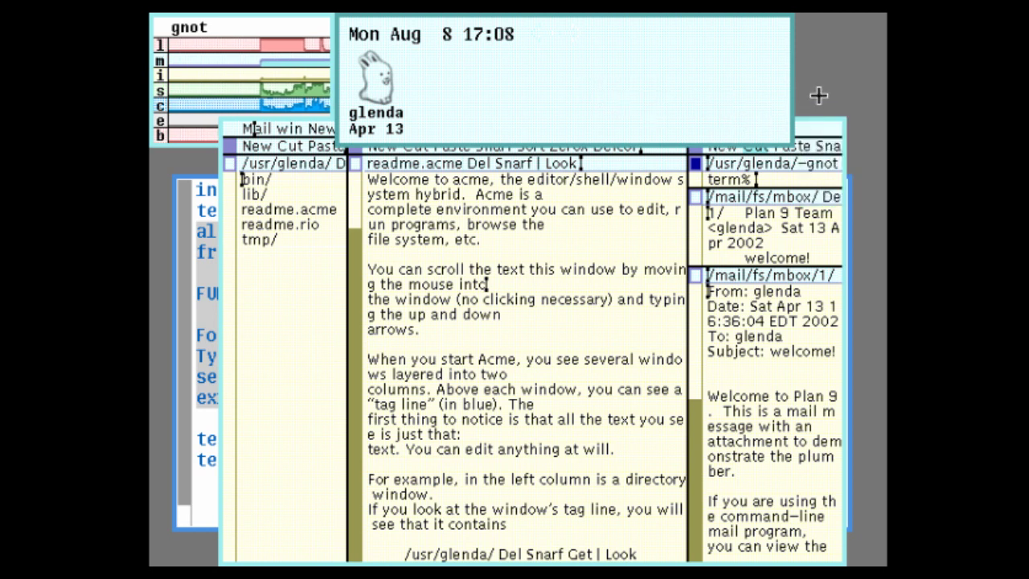
right_click(853, 40)
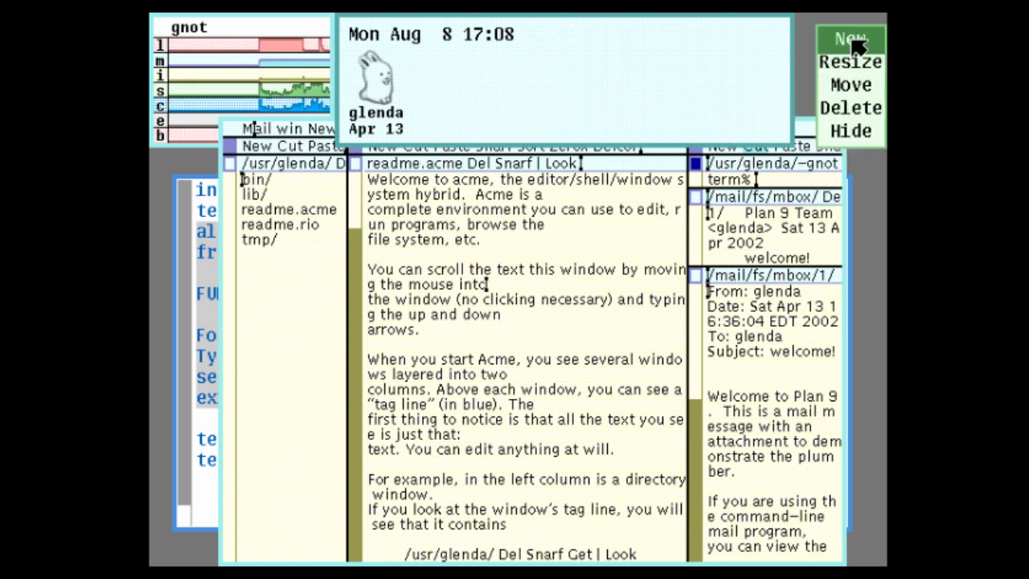
right_click(854, 125)
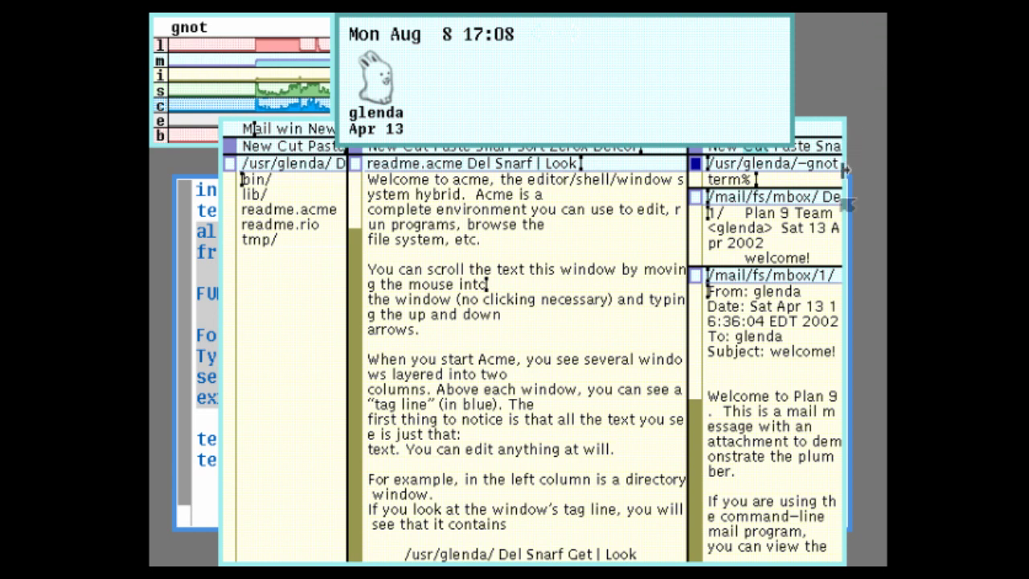
click(779, 374)
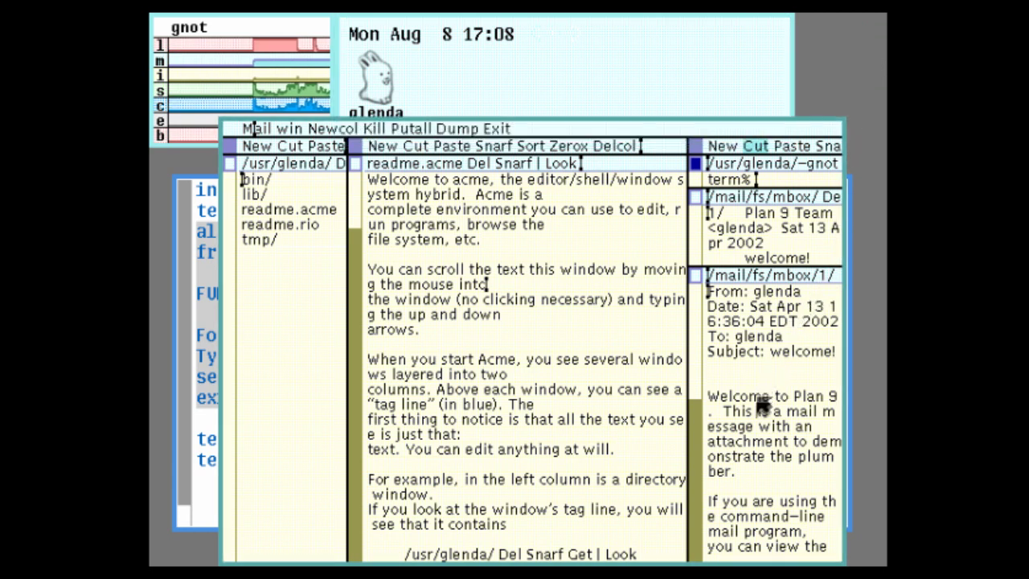